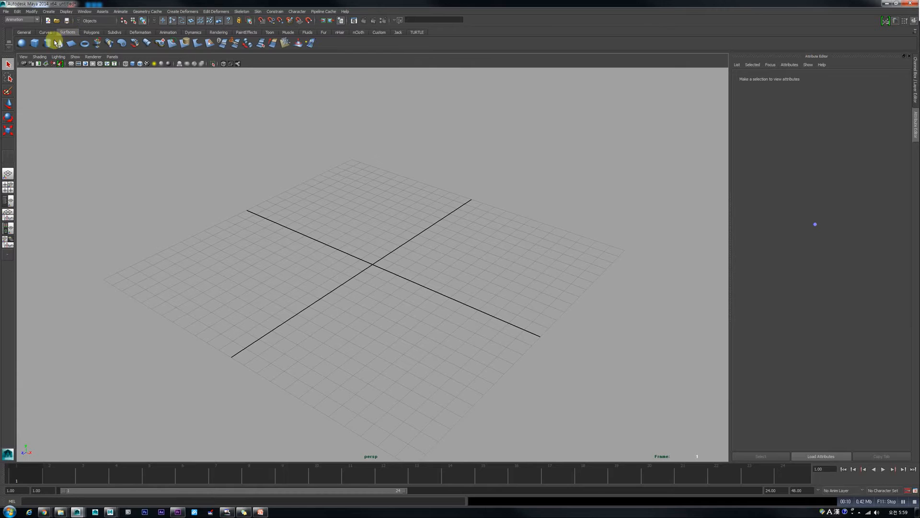
Step: Create a polygon plane on the grid, about 13 units wide, centred slightly behind the origin
{"action": "left_click", "coordinate": [91, 33]}
{"action": "left_click", "coordinate": [70, 43]}
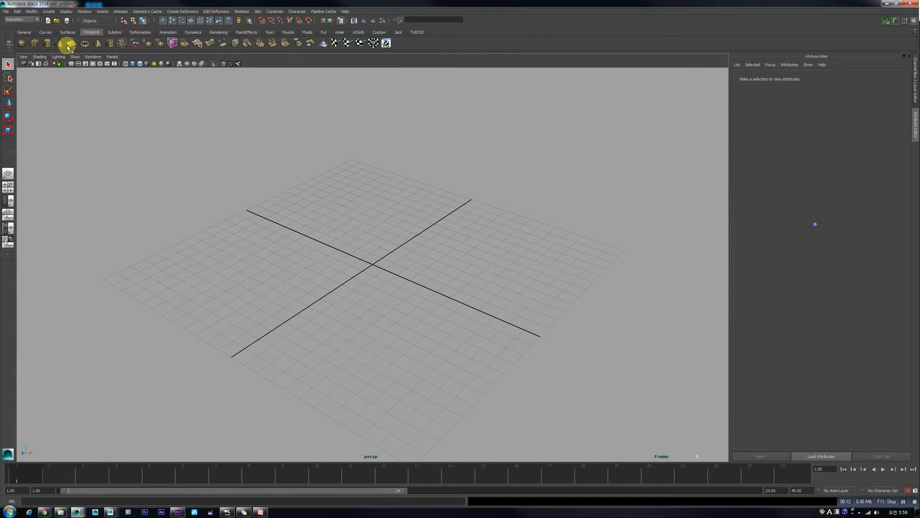
{"action": "left_click_drag", "start_coordinate": [208, 249], "coordinate": [502, 244]}
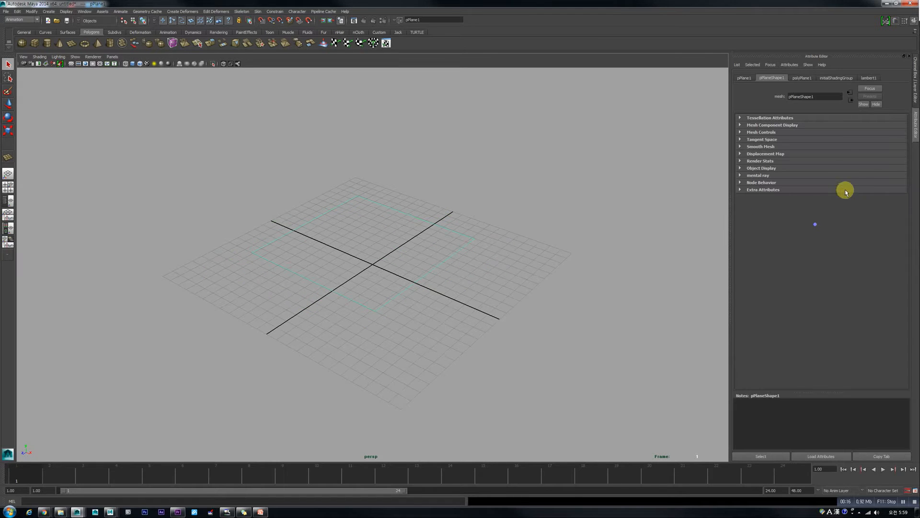
Step: Increase the plane's width and height subdivisions to form a dense grid of about 20 by 20 faces
{"action": "left_click", "coordinate": [914, 79]}
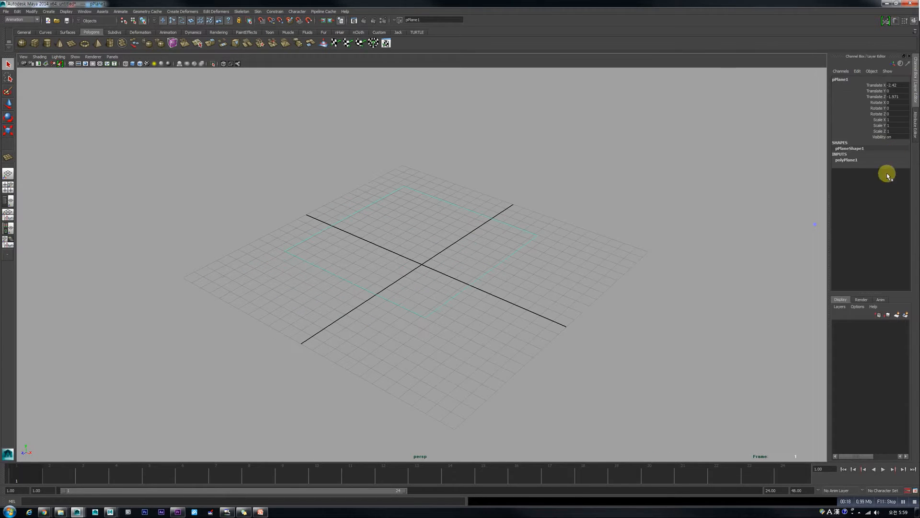
{"action": "left_click", "coordinate": [846, 160]}
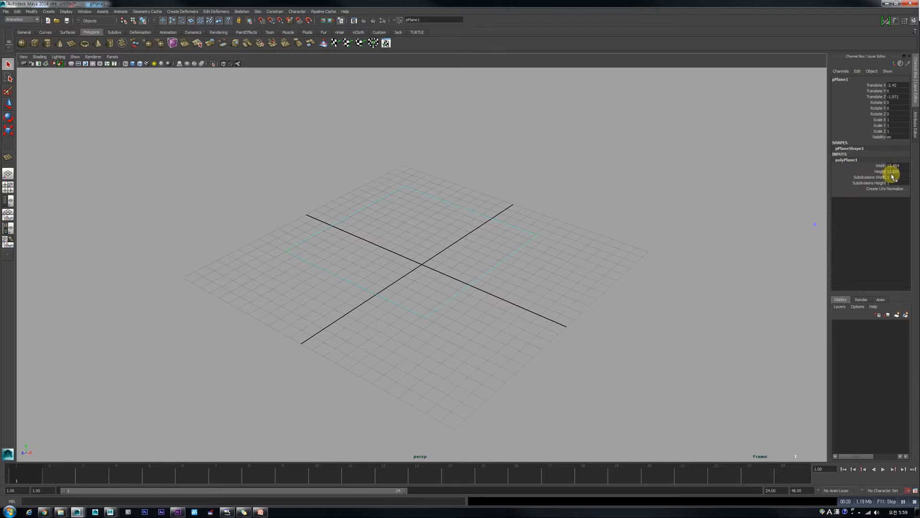
{"action": "key", "text": "Return"}
{"action": "left_click_drag", "start_coordinate": [161, 273], "coordinate": [173, 275], "text": "alt"}
{"action": "left_click", "coordinate": [179, 240]}
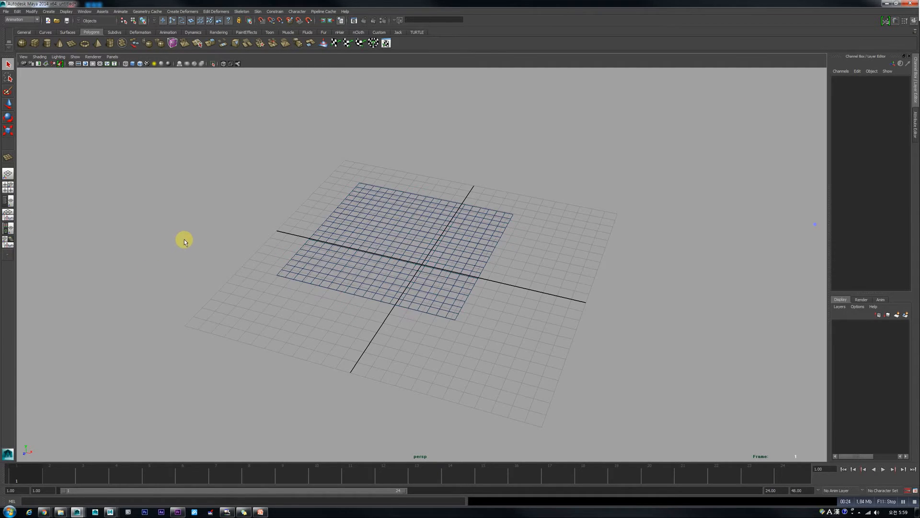
Step: Display the plane shaded with texture maps in the perspective view
{"action": "key", "text": "6"}
{"action": "left_click", "coordinate": [348, 244]}
{"action": "left_click", "coordinate": [139, 64]}
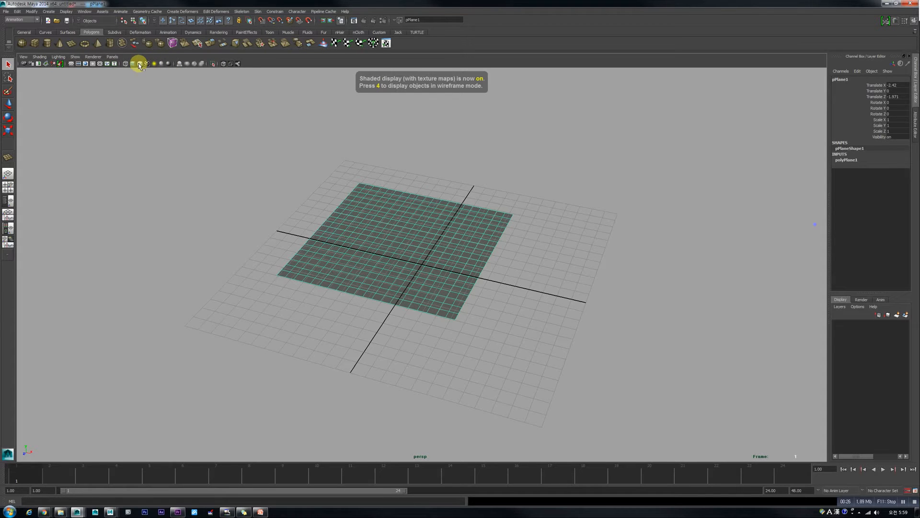
{"action": "left_click", "coordinate": [202, 157]}
{"action": "left_click_drag", "start_coordinate": [405, 269], "coordinate": [407, 250], "text": "alt"}
{"action": "left_click", "coordinate": [407, 251]}
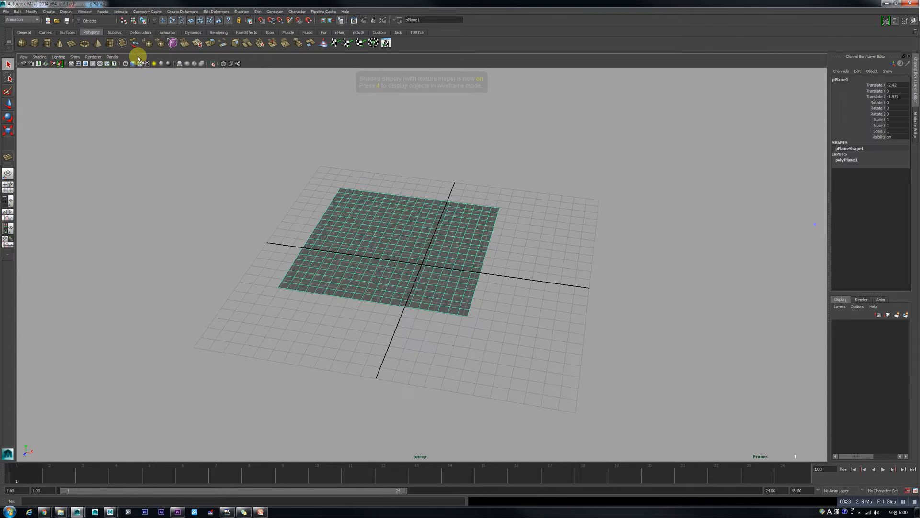
Step: Hide the ground grid in the perspective view
{"action": "left_click", "coordinate": [77, 57]}
{"action": "left_click", "coordinate": [86, 314]}
{"action": "left_click", "coordinate": [108, 286]}
Step: Duplicate the plane and move the copy along X beside the original, to about 16.2
{"action": "left_click", "coordinate": [373, 261]}
{"action": "left_click_drag", "start_coordinate": [425, 250], "coordinate": [361, 283], "text": "alt"}
{"action": "key", "text": "w"}
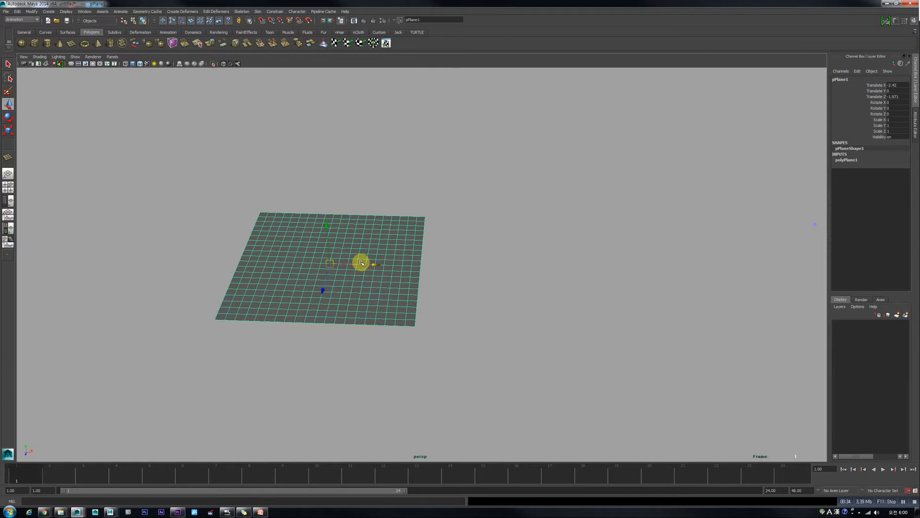
{"action": "key", "text": "ctrl+d"}
{"action": "left_click_drag", "start_coordinate": [360, 265], "coordinate": [614, 290]}
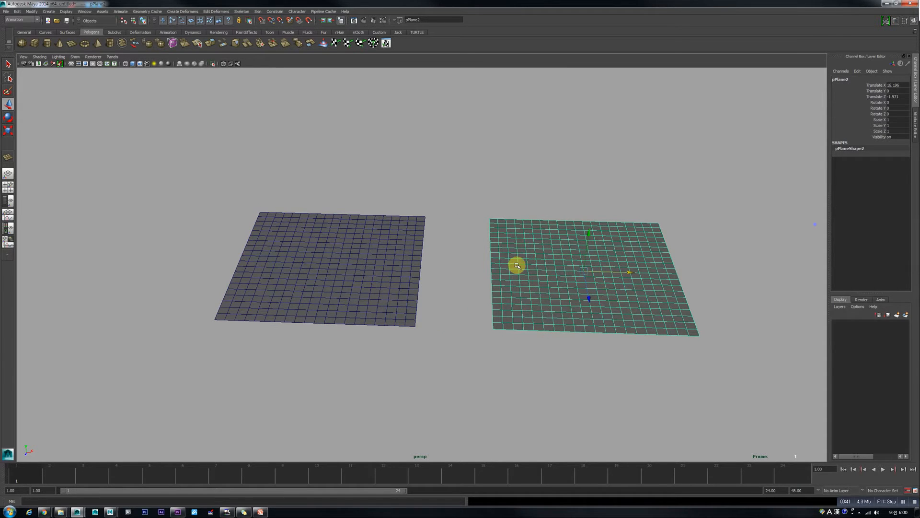
Step: Create a blend shape on the original plane with the duplicate as its target
{"action": "left_click", "coordinate": [386, 261]}
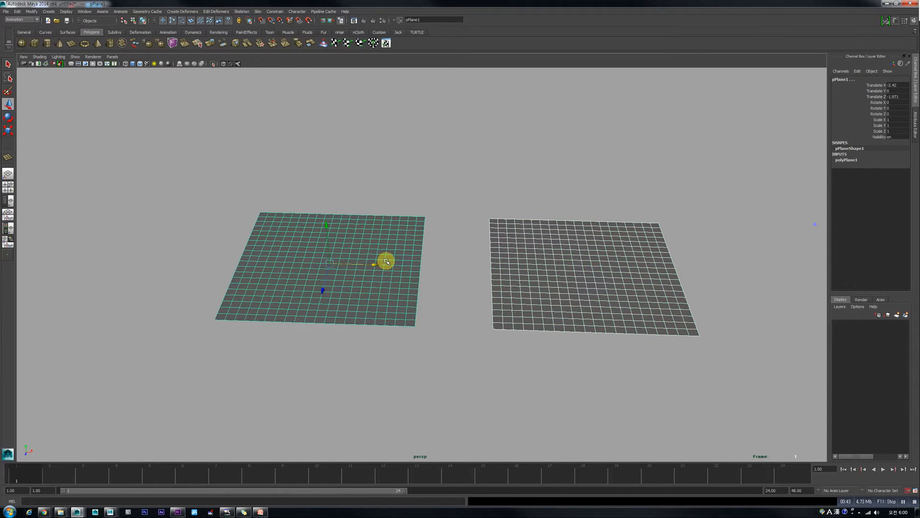
{"action": "left_click", "coordinate": [182, 12]}
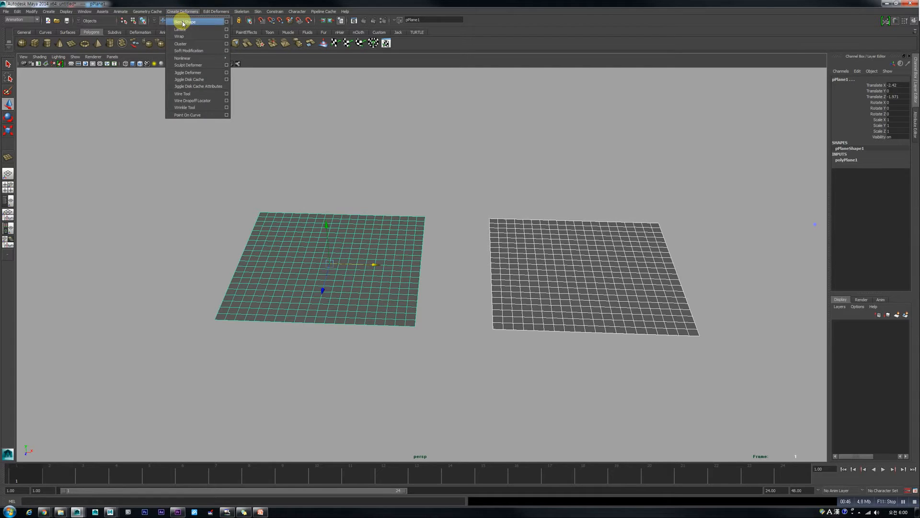
{"action": "left_click", "coordinate": [183, 22]}
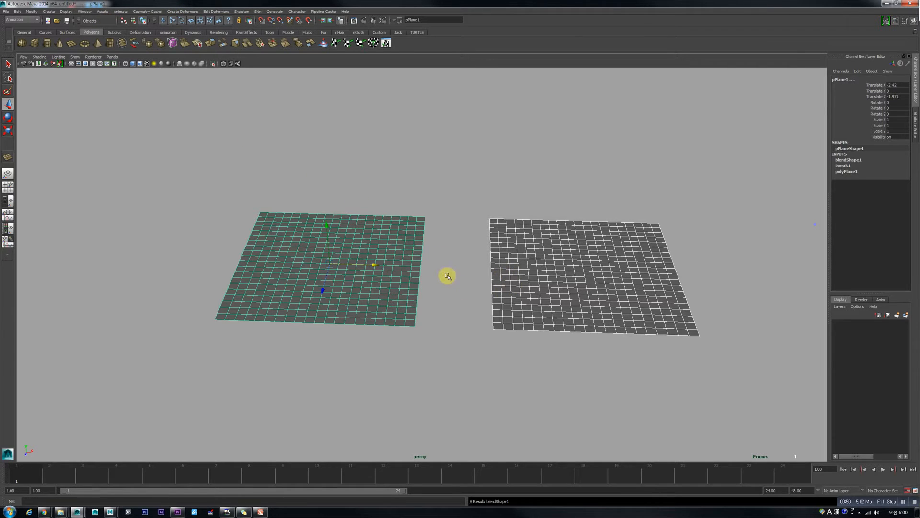
Step: Open the Blend Shape editor and place it clear of the planes, leaving the pPlane2 weight at 0
{"action": "left_click", "coordinate": [84, 12]}
{"action": "mouse_move", "coordinate": [96, 43]}
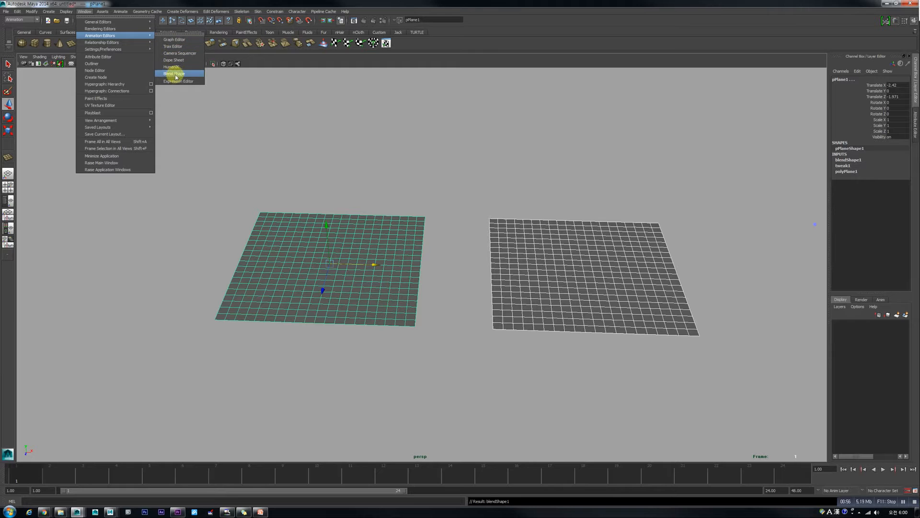
{"action": "left_click", "coordinate": [177, 77]}
{"action": "left_click_drag", "start_coordinate": [109, 341], "coordinate": [97, 102]}
{"action": "mouse_move", "coordinate": [57, 170]}
{"action": "left_mouse_down"}
{"action": "mouse_move", "coordinate": [60, 123]}
{"action": "mouse_move", "coordinate": [63, 186]}
{"action": "left_mouse_up"}
Step: Show the duplicate plane's vertices and select its centre vertex
{"action": "left_click_drag", "start_coordinate": [577, 269], "coordinate": [575, 271], "text": "alt"}
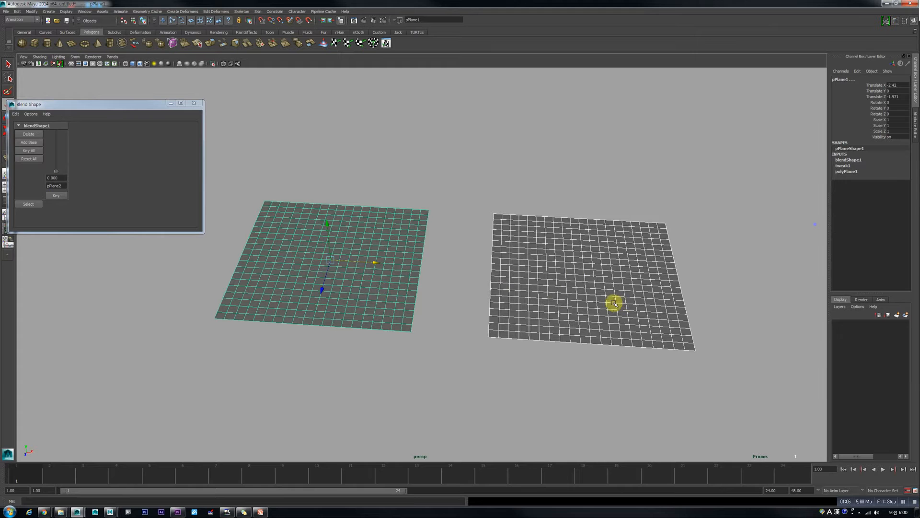
{"action": "middle_click_drag", "start_coordinate": [551, 238], "coordinate": [473, 256], "text": "alt"}
{"action": "scroll", "coordinate": [474, 259], "scroll_direction": "up", "scroll_amount": 3}
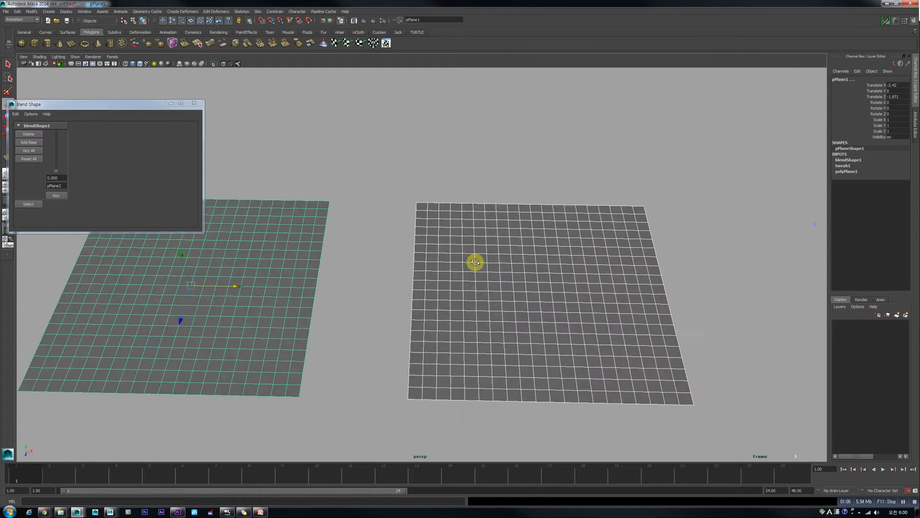
{"action": "scroll", "coordinate": [503, 281], "scroll_direction": "down", "scroll_amount": 2}
{"action": "right_click_drag", "start_coordinate": [514, 286], "coordinate": [499, 286]}
{"action": "left_click", "coordinate": [516, 288]}
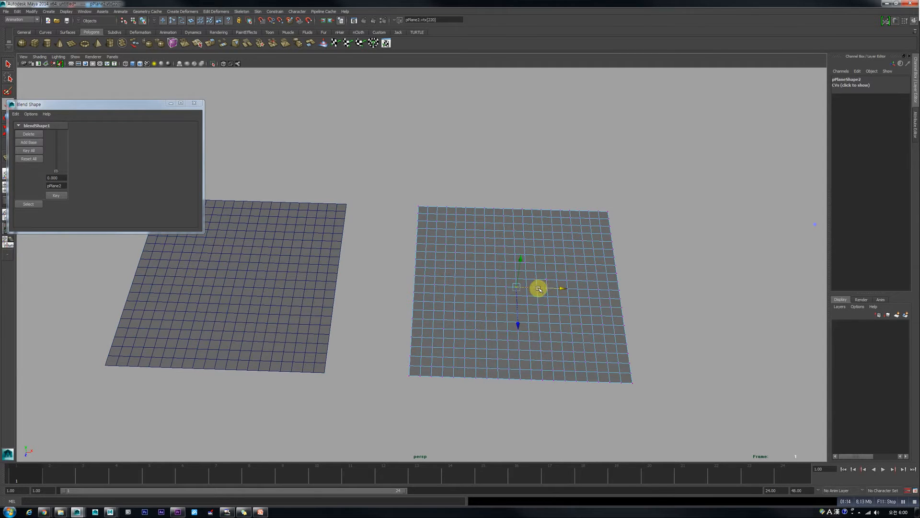
Step: Try moving single vertices near the duplicate plane's centre along X, and undo the moves
{"action": "left_click_drag", "start_coordinate": [540, 289], "coordinate": [547, 289]}
{"action": "left_click", "coordinate": [516, 280]}
{"action": "left_click_drag", "start_coordinate": [539, 280], "coordinate": [540, 280]}
{"action": "key", "text": "ctrl+z"}
{"action": "key", "text": "ctrl+z"}
{"action": "key", "text": "ctrl+z"}
{"action": "key", "text": "ctrl+z"}
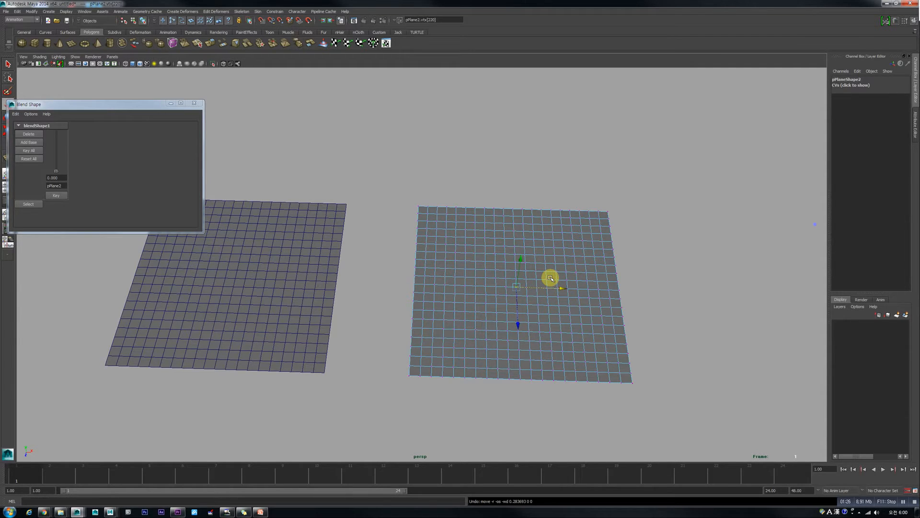
Step: Show the Move Tool settings and enable Soft Select for the selected centre vertex
{"action": "left_click_drag", "start_coordinate": [152, 107], "coordinate": [228, 88]}
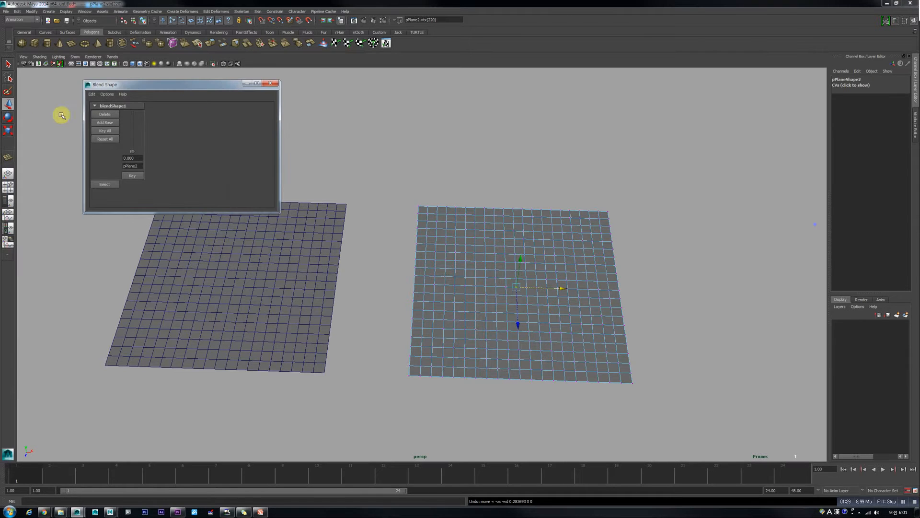
{"action": "double_click", "coordinate": [6, 105]}
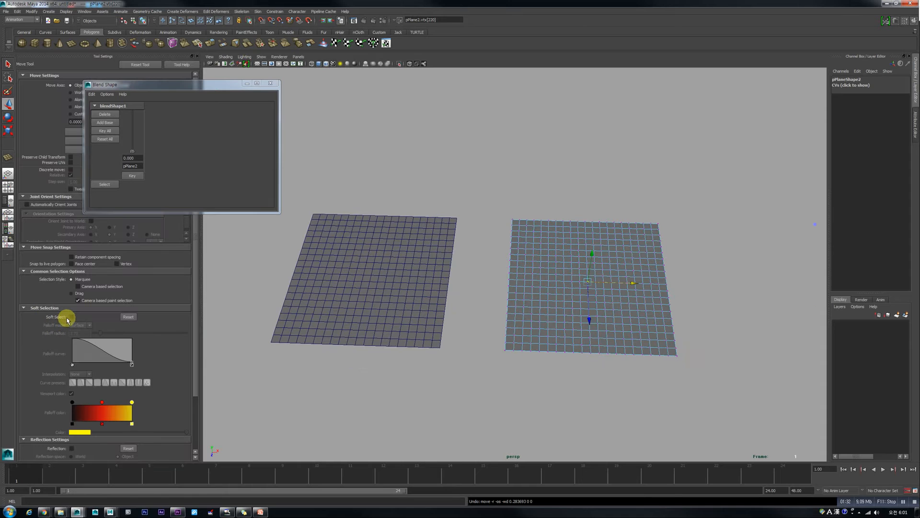
{"action": "left_click", "coordinate": [72, 317]}
{"action": "left_click", "coordinate": [73, 317]}
{"action": "left_click", "coordinate": [72, 317]}
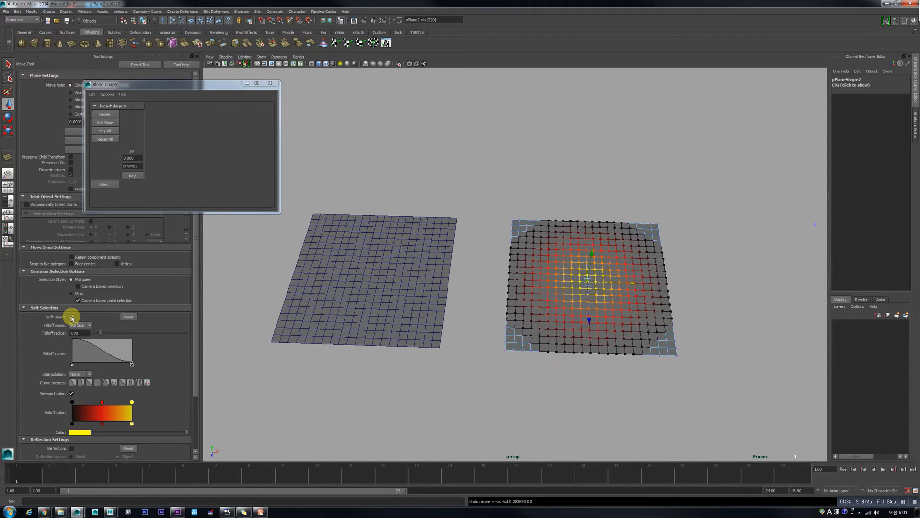
{"action": "left_click", "coordinate": [72, 318]}
{"action": "key", "text": "b"}
{"action": "key", "text": "b"}
{"action": "key", "text": "b"}
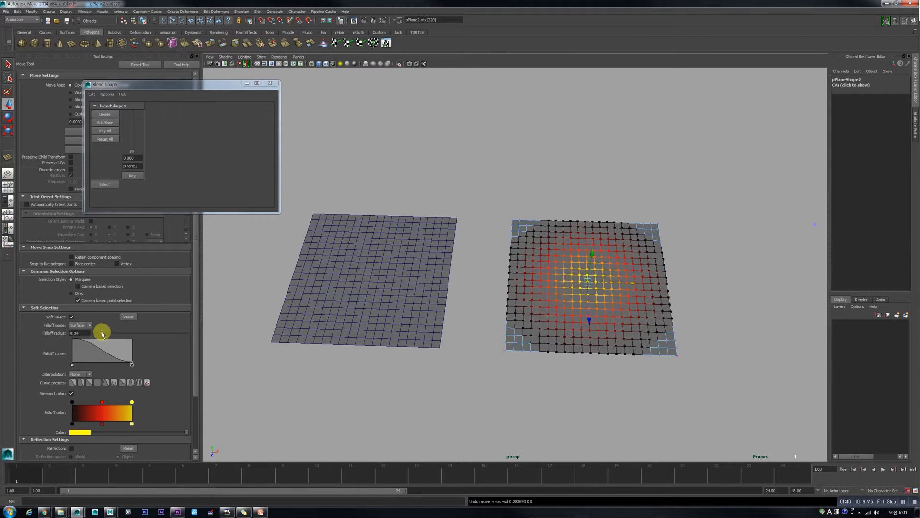
Step: Set the soft selection falloff radius to about 5.36 and move the duplicate's centre vertices along X into a bulge
{"action": "left_click_drag", "start_coordinate": [111, 336], "coordinate": [96, 334]}
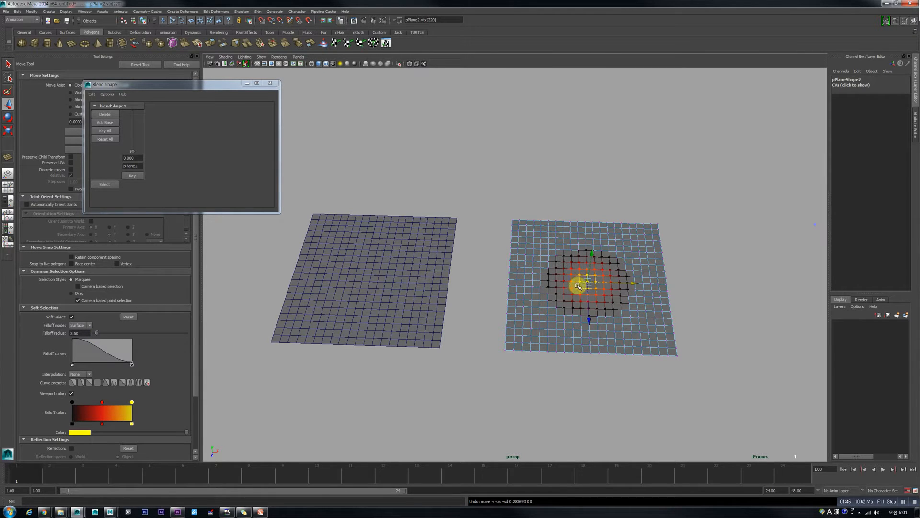
{"action": "left_click_drag", "start_coordinate": [578, 286], "coordinate": [653, 285]}
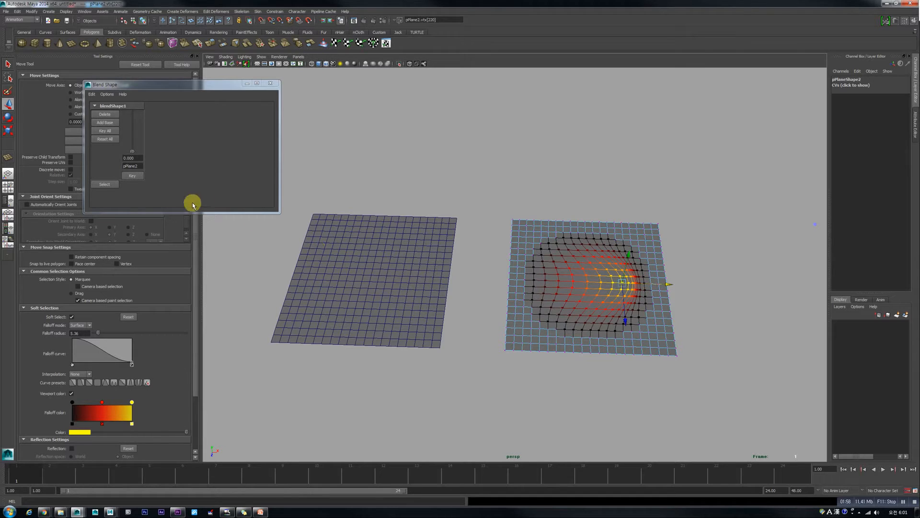
Step: Set the pPlane2 blend weight to 1 and return the duplicate plane to object mode
{"action": "left_click_drag", "start_coordinate": [133, 151], "coordinate": [138, 91]}
{"action": "left_click", "coordinate": [539, 221]}
{"action": "right_click", "coordinate": [546, 222]}
{"action": "left_click", "coordinate": [573, 217]}
{"action": "scroll", "coordinate": [538, 240], "scroll_direction": "up", "scroll_amount": 5}
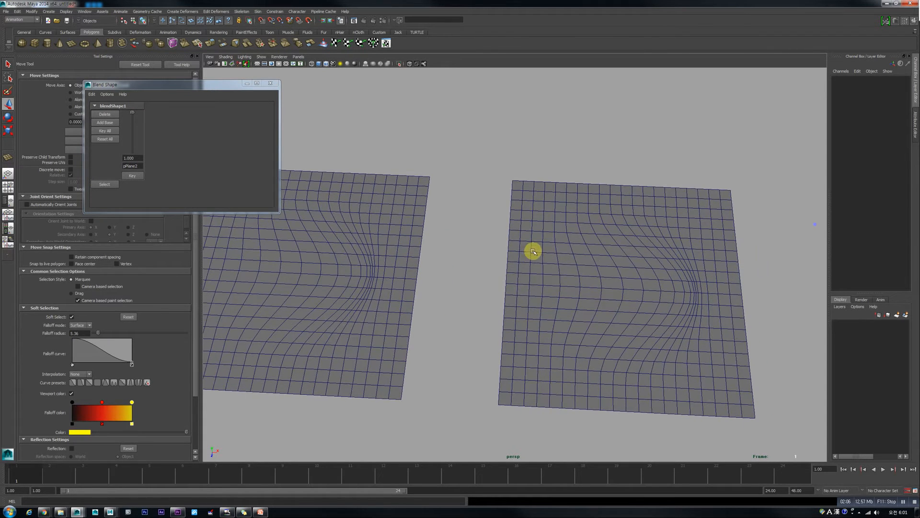
{"action": "scroll", "coordinate": [666, 307], "scroll_direction": "down", "scroll_amount": 4}
{"action": "left_click_drag", "start_coordinate": [131, 115], "coordinate": [137, 89]}
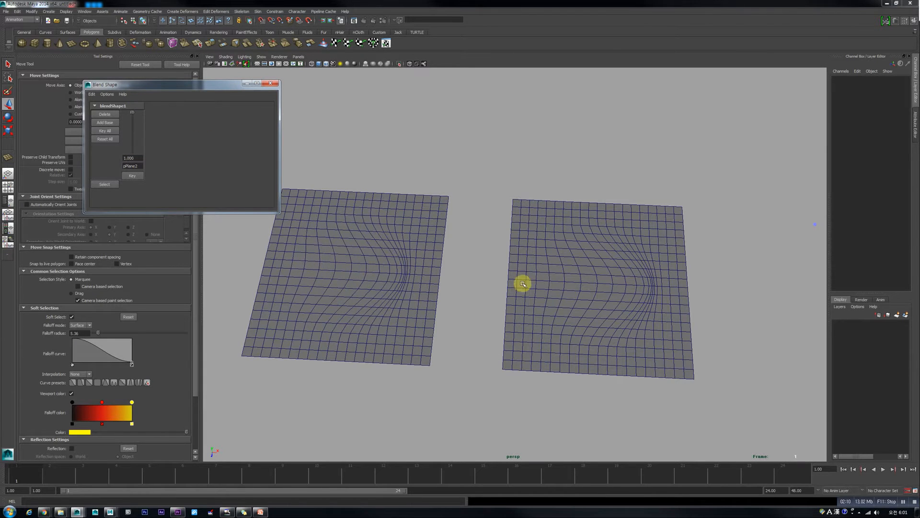
Step: Turn off Soft Select and move one vertex in the duplicate plane's upper-left area slightly along X
{"action": "left_click", "coordinate": [623, 286]}
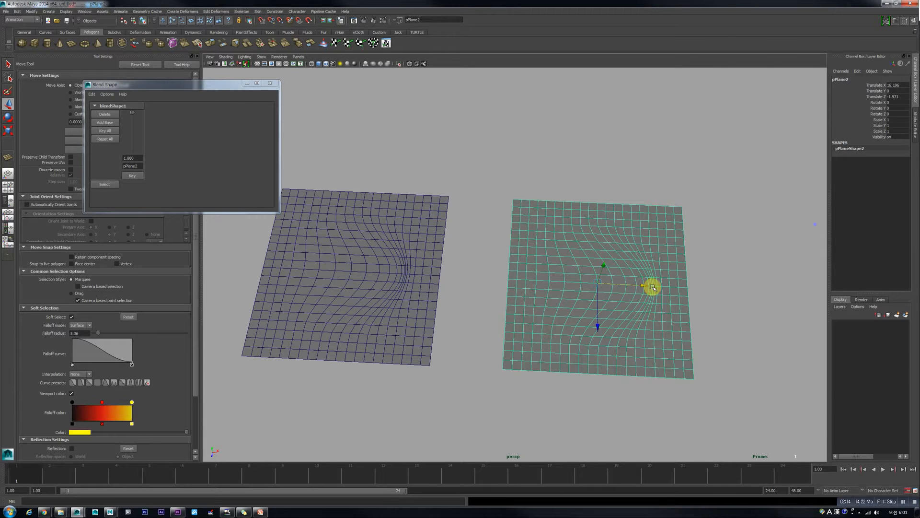
{"action": "mouse_move", "coordinate": [653, 286]}
{"action": "right_mouse_down"}
{"action": "mouse_move", "coordinate": [641, 281]}
{"action": "mouse_move", "coordinate": [643, 291]}
{"action": "right_mouse_up"}
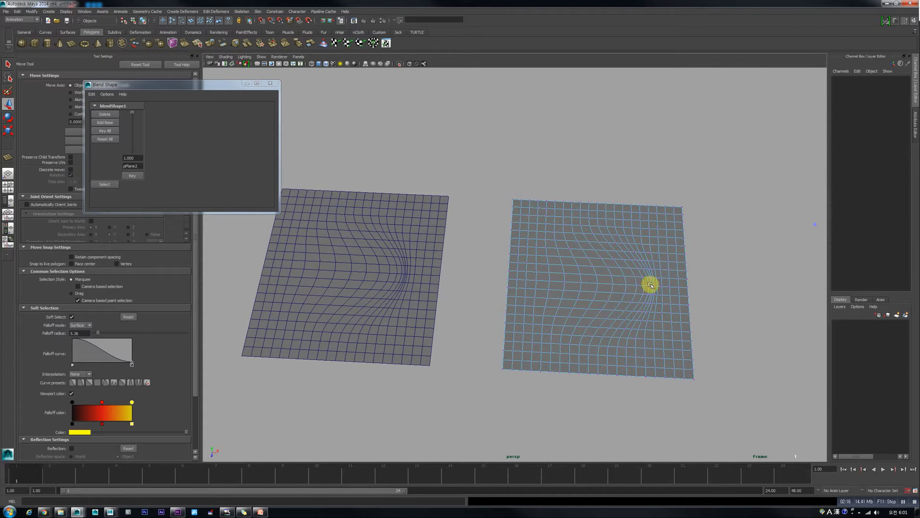
{"action": "left_click", "coordinate": [651, 286]}
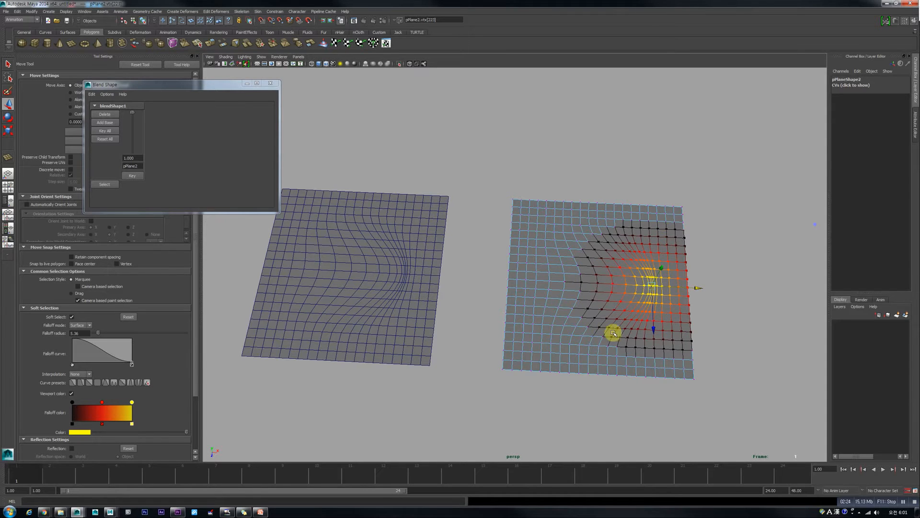
{"action": "left_click", "coordinate": [532, 116]}
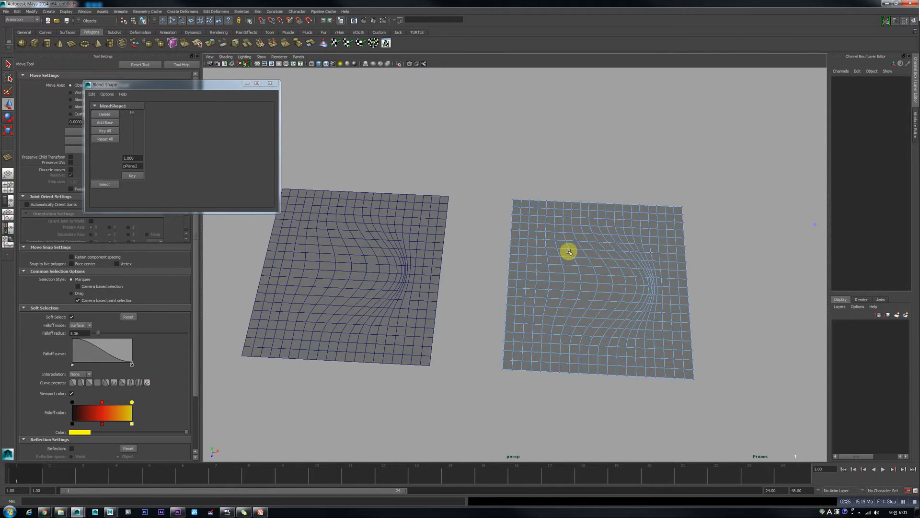
{"action": "left_click", "coordinate": [569, 249]}
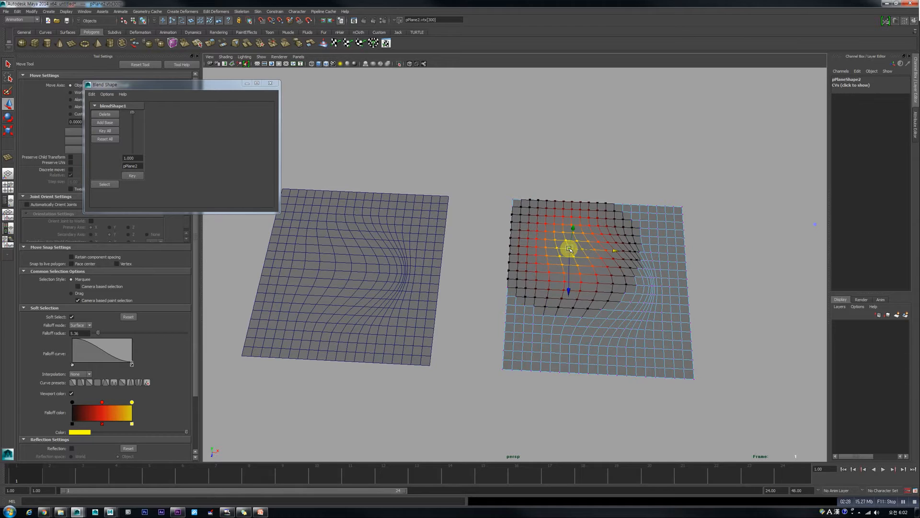
{"action": "key", "text": "b"}
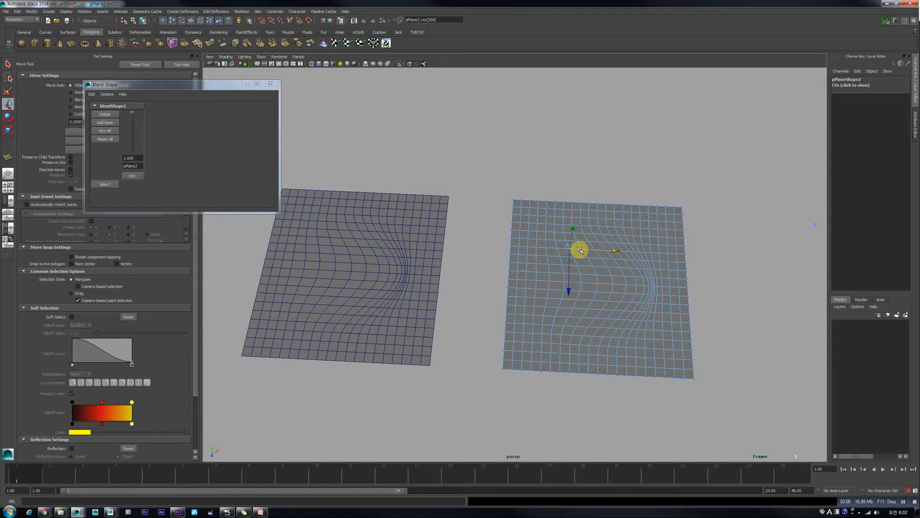
{"action": "scroll", "coordinate": [584, 249], "scroll_direction": "up", "scroll_amount": 2}
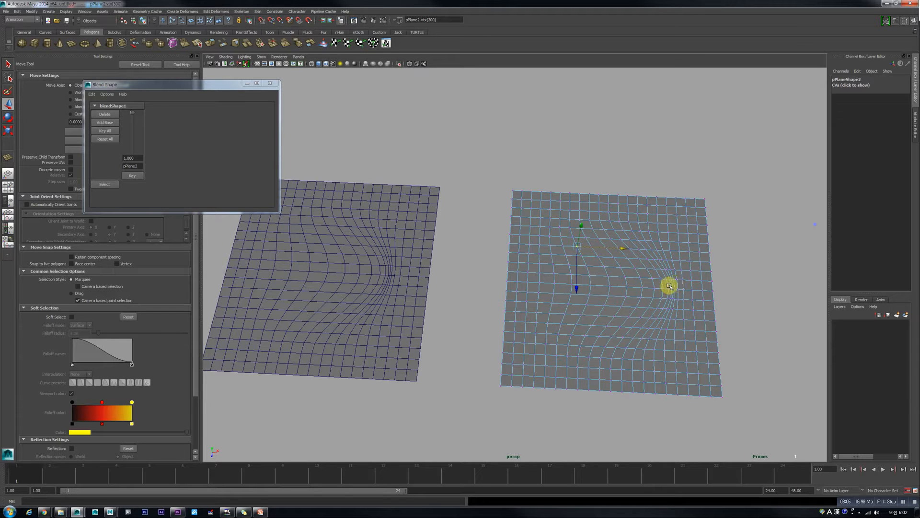
{"action": "left_click_drag", "start_coordinate": [593, 248], "coordinate": [599, 250]}
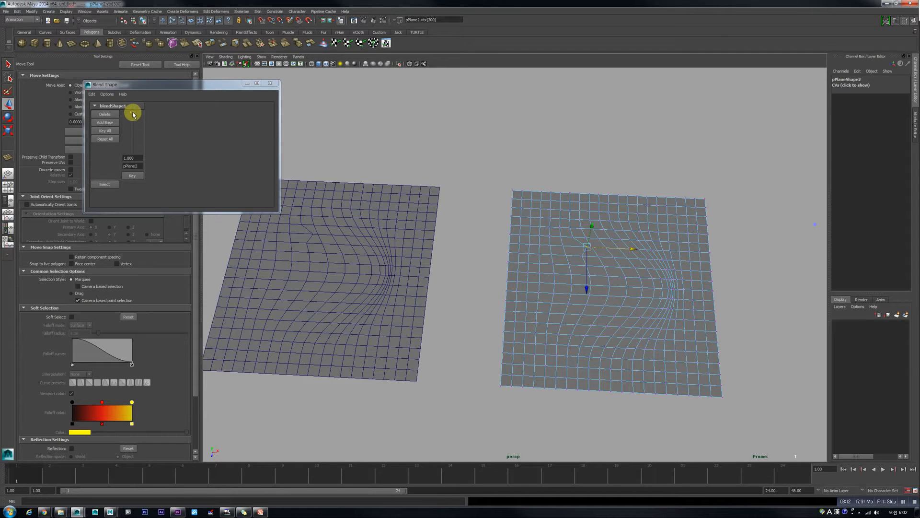
Step: Check the original plane's deformation by lowering the pPlane2 blend weight to about 0.77 and returning it to 1
{"action": "left_click_drag", "start_coordinate": [133, 114], "coordinate": [132, 120]}
{"action": "left_click_drag", "start_coordinate": [357, 271], "coordinate": [425, 279], "text": "alt"}
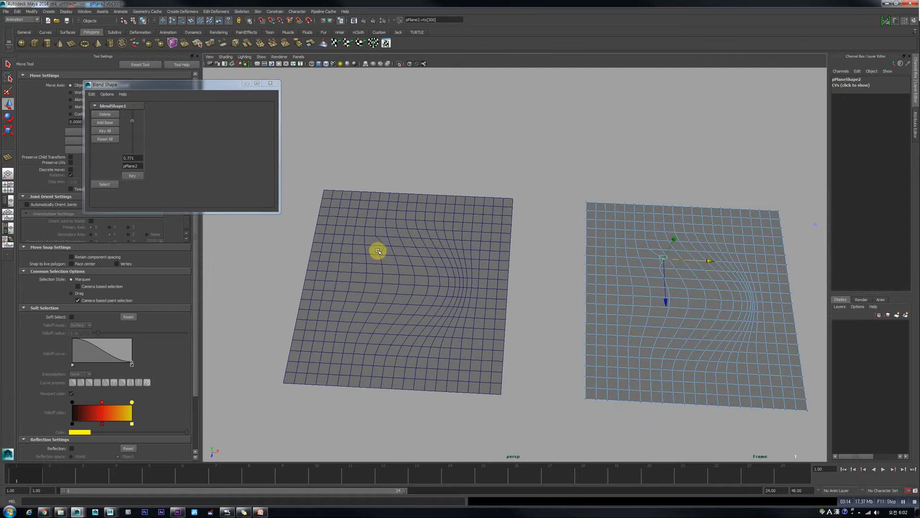
{"action": "middle_click_drag", "start_coordinate": [378, 250], "coordinate": [489, 263], "text": "alt"}
{"action": "left_click_drag", "start_coordinate": [132, 120], "coordinate": [161, 94]}
{"action": "middle_click_drag", "start_coordinate": [495, 306], "coordinate": [323, 297], "text": "alt"}
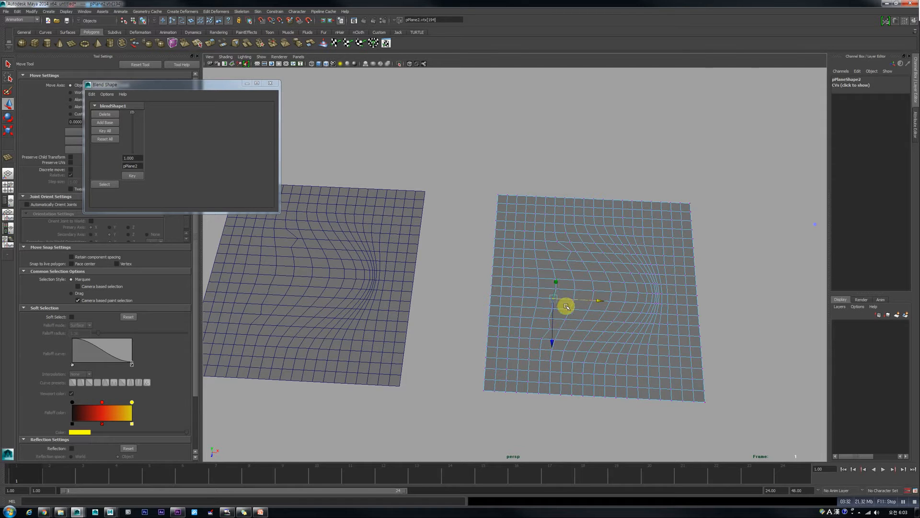
Step: Nudge a vertex left of the duplicate plane's bulge along X and check the original plane with the pPlane2 blend weight at 1
{"action": "left_click", "coordinate": [570, 308]}
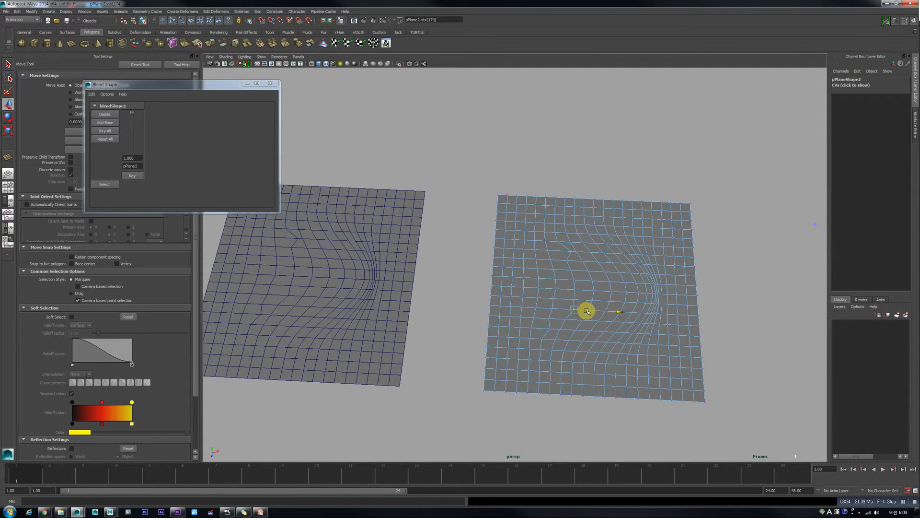
{"action": "left_click_drag", "start_coordinate": [528, 294], "coordinate": [571, 288], "text": "alt"}
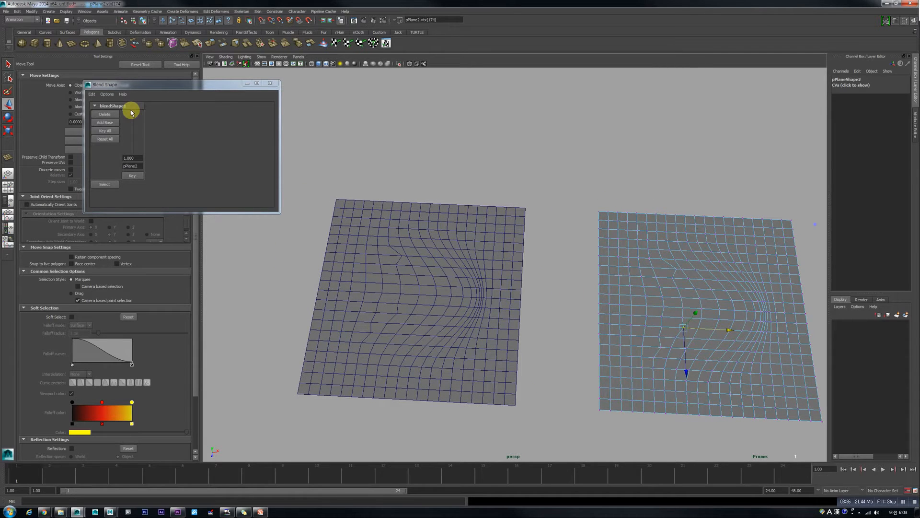
{"action": "left_click_drag", "start_coordinate": [431, 251], "coordinate": [467, 244], "text": "alt"}
{"action": "left_click_drag", "start_coordinate": [130, 109], "coordinate": [146, 98]}
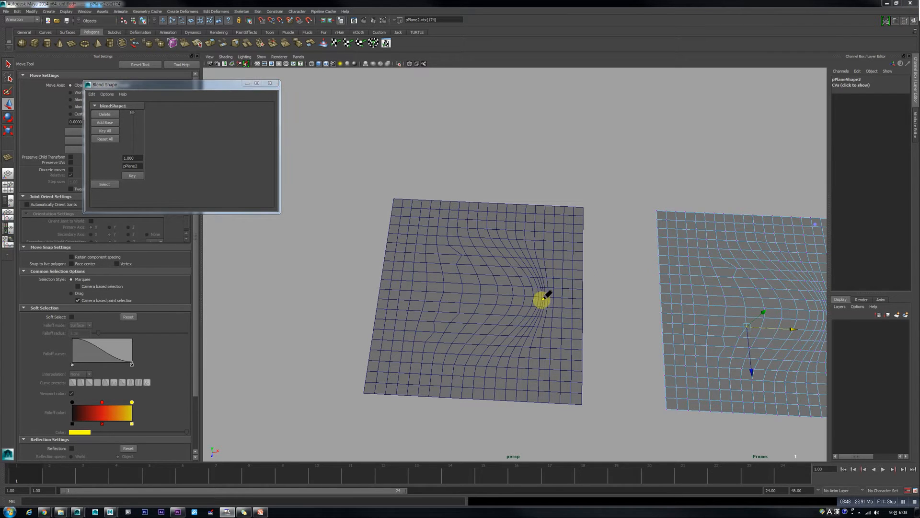
Step: Annotate the original plane's bulge with curved on-screen strokes that follow its falloff from the peak outward
{"action": "mouse_move", "coordinate": [545, 278]}
{"action": "left_mouse_down"}
{"action": "mouse_move", "coordinate": [521, 302]}
{"action": "mouse_move", "coordinate": [536, 317]}
{"action": "mouse_move", "coordinate": [497, 294]}
{"action": "mouse_move", "coordinate": [509, 337]}
{"action": "left_mouse_up"}
{"action": "mouse_move", "coordinate": [522, 249]}
{"action": "left_mouse_down"}
{"action": "mouse_move", "coordinate": [507, 250]}
{"action": "mouse_move", "coordinate": [479, 344]}
{"action": "left_mouse_up"}
{"action": "left_click_drag", "start_coordinate": [490, 234], "coordinate": [449, 342]}
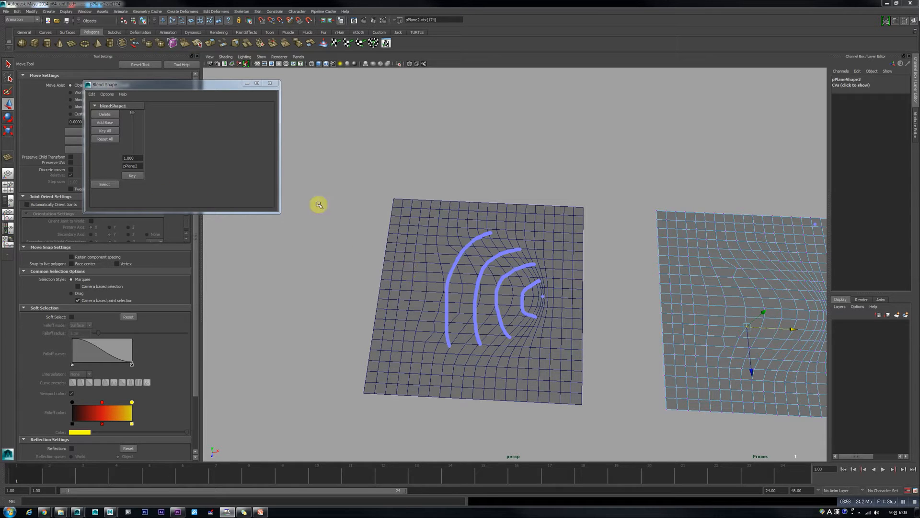
Step: Nudge two more vertices in the duplicate plane along X and check the original by scrubbing the pPlane2 weight back to 1
{"action": "left_click_drag", "start_coordinate": [132, 113], "coordinate": [135, 84]}
{"action": "mouse_move", "coordinate": [479, 302]}
{"action": "middle_mouse_down", "text": "alt"}
{"action": "mouse_move", "coordinate": [469, 273]}
{"action": "mouse_move", "coordinate": [447, 263]}
{"action": "middle_mouse_up", "text": "alt"}
{"action": "left_click", "coordinate": [712, 233]}
{"action": "left_click_drag", "start_coordinate": [730, 236], "coordinate": [731, 237]}
{"action": "left_click", "coordinate": [699, 312]}
{"action": "left_click_drag", "start_coordinate": [705, 312], "coordinate": [705, 312]}
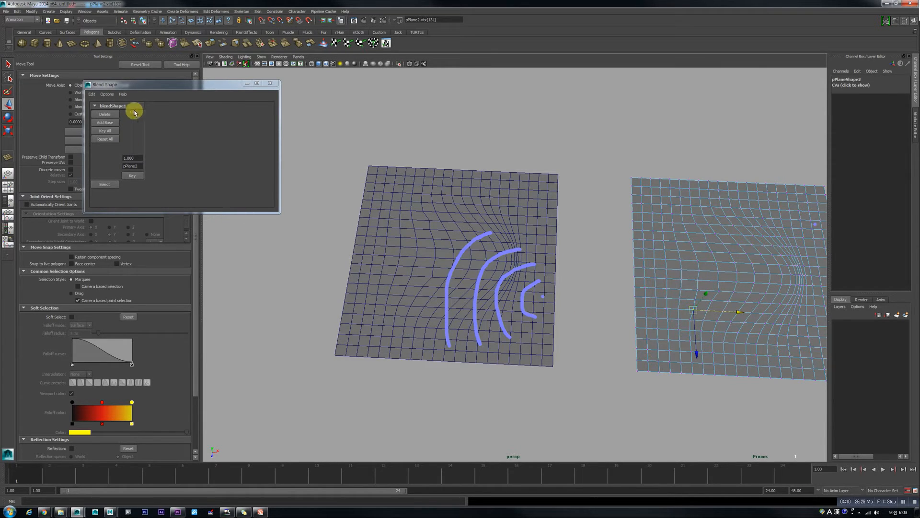
{"action": "mouse_move", "coordinate": [133, 115]}
{"action": "left_mouse_down"}
{"action": "mouse_move", "coordinate": [128, 148]}
{"action": "mouse_move", "coordinate": [131, 92]}
{"action": "mouse_move", "coordinate": [128, 167]}
{"action": "mouse_move", "coordinate": [130, 100]}
{"action": "left_mouse_up"}
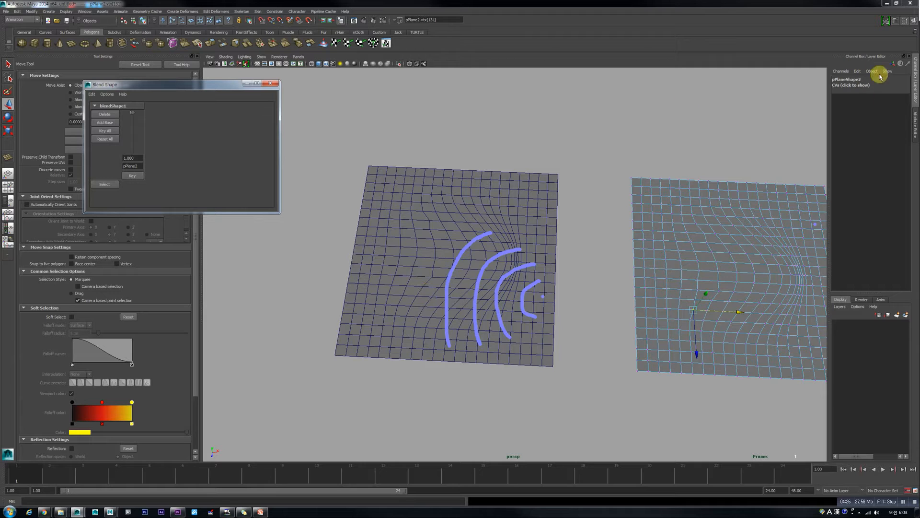
Step: Move an upper and a middle vertex left of the duplicate plane's bulge slightly along X, and return the plane to object mode
{"action": "left_click", "coordinate": [671, 220]}
{"action": "right_click_drag", "start_coordinate": [670, 220], "coordinate": [704, 205]}
{"action": "left_click_drag", "start_coordinate": [704, 206], "coordinate": [627, 266], "text": "alt"}
{"action": "left_click", "coordinate": [623, 267]}
{"action": "right_click_drag", "start_coordinate": [616, 269], "coordinate": [637, 259], "text": "alt"}
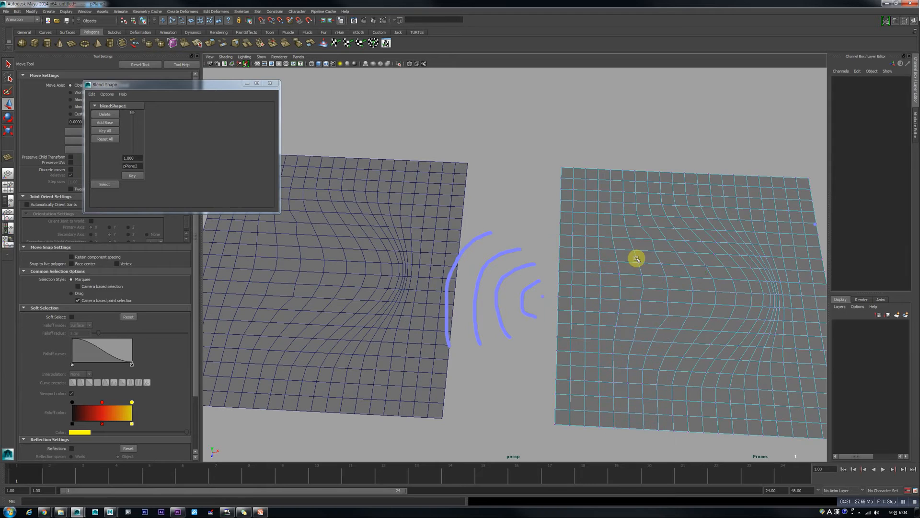
{"action": "left_click", "coordinate": [653, 239]}
{"action": "left_click_drag", "start_coordinate": [682, 242], "coordinate": [681, 241]}
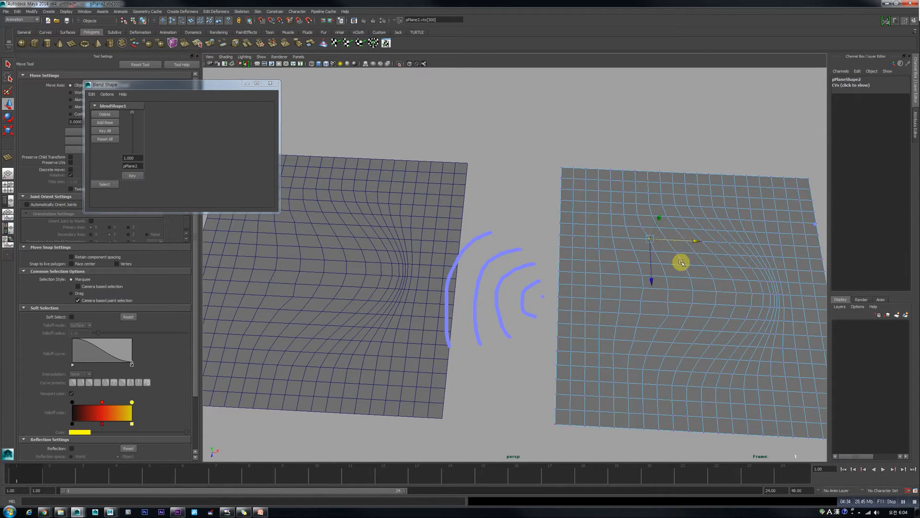
{"action": "left_click", "coordinate": [669, 314]}
{"action": "left_click_drag", "start_coordinate": [682, 317], "coordinate": [682, 317]}
{"action": "right_click_drag", "start_coordinate": [709, 277], "coordinate": [722, 264]}
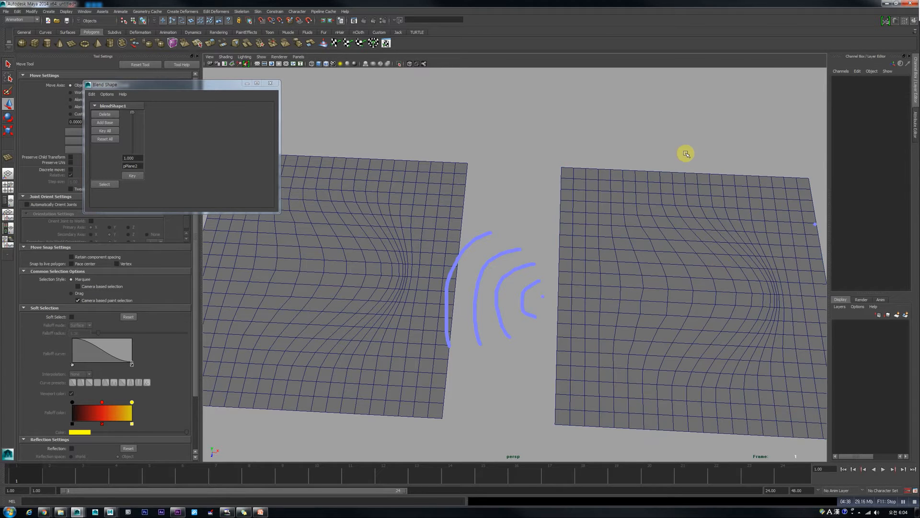
Step: Select the duplicate plane pPlane2, switch to the Polygons mode and start the Sculpt Geometry Tool on it
{"action": "left_click", "coordinate": [669, 236]}
{"action": "scroll", "coordinate": [670, 236], "scroll_direction": "down", "scroll_amount": 3}
{"action": "scroll", "coordinate": [669, 236], "scroll_direction": "up", "scroll_amount": 2}
{"action": "scroll", "coordinate": [669, 236], "scroll_direction": "down", "scroll_amount": 1}
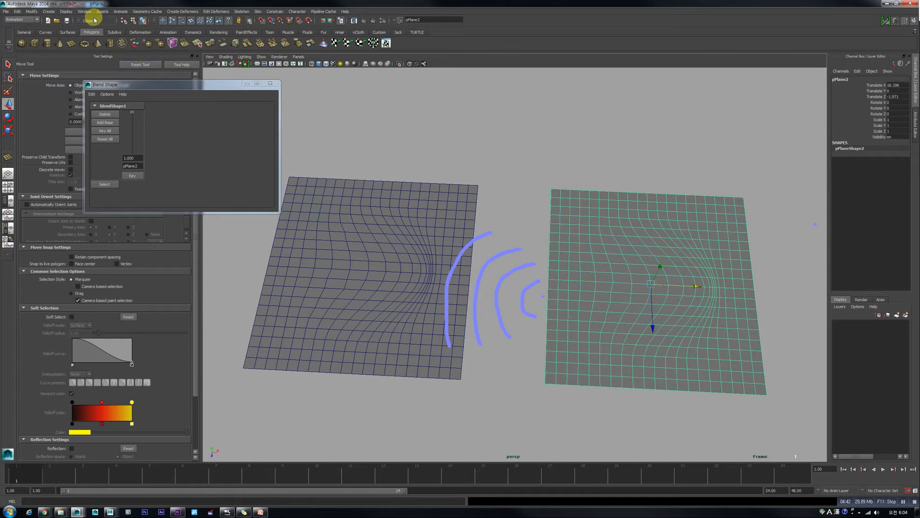
{"action": "left_click", "coordinate": [26, 20]}
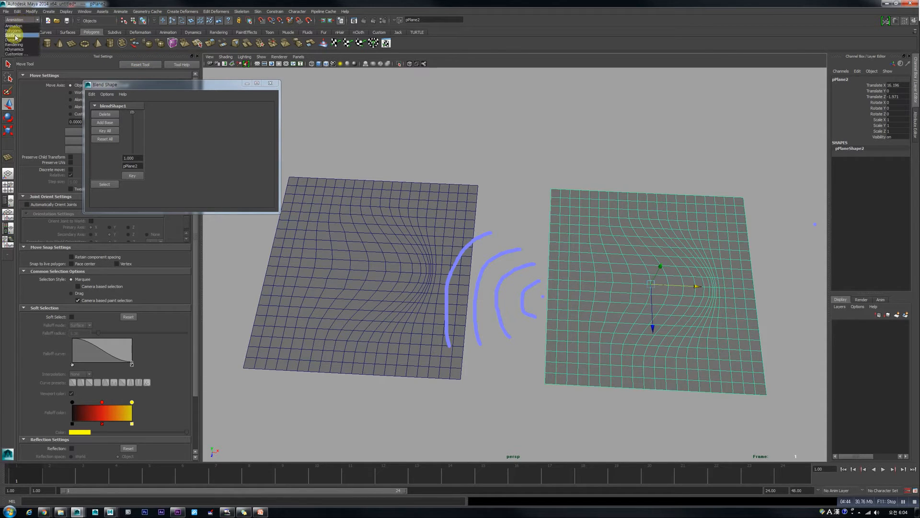
{"action": "left_click", "coordinate": [14, 30]}
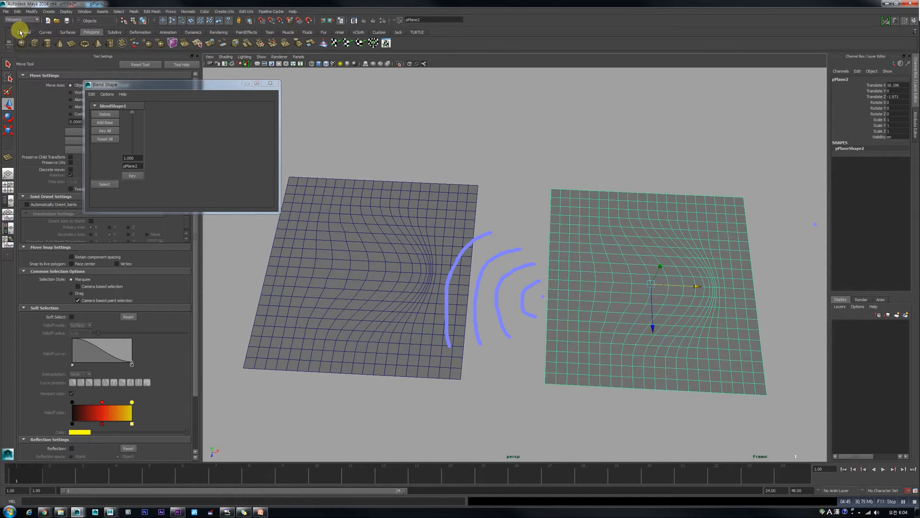
{"action": "left_click", "coordinate": [134, 11]}
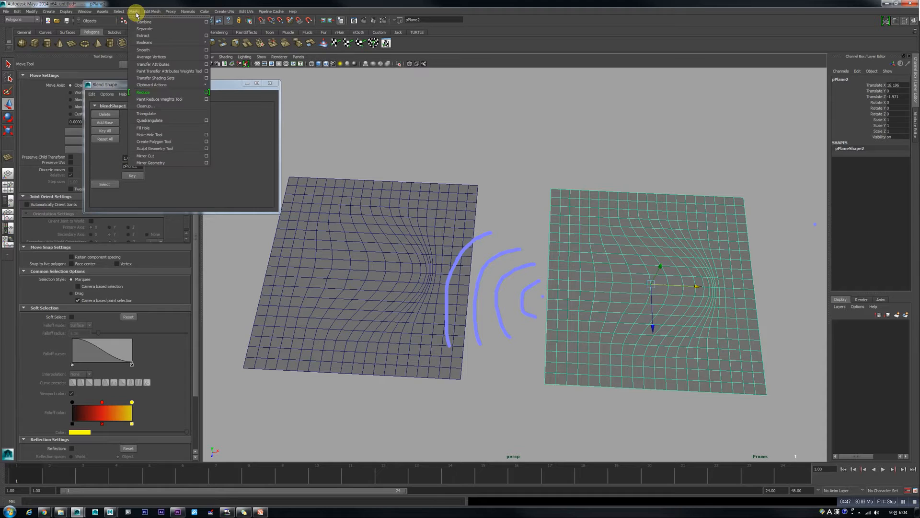
{"action": "left_click", "coordinate": [185, 148]}
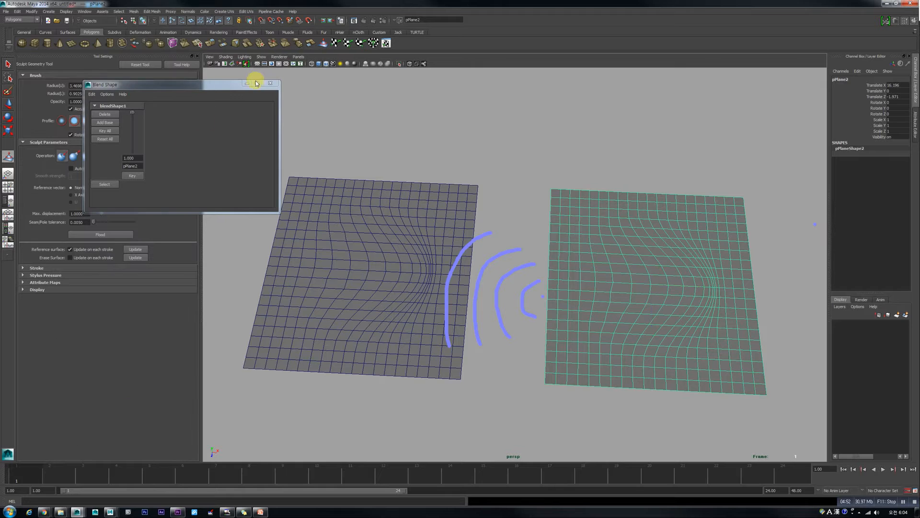
Step: Set the sculpt operation to Smooth, with the Blend Shape window moved aside, and brush over the duplicate plane's uneven lower-left area
{"action": "left_click_drag", "start_coordinate": [233, 83], "coordinate": [358, 74]}
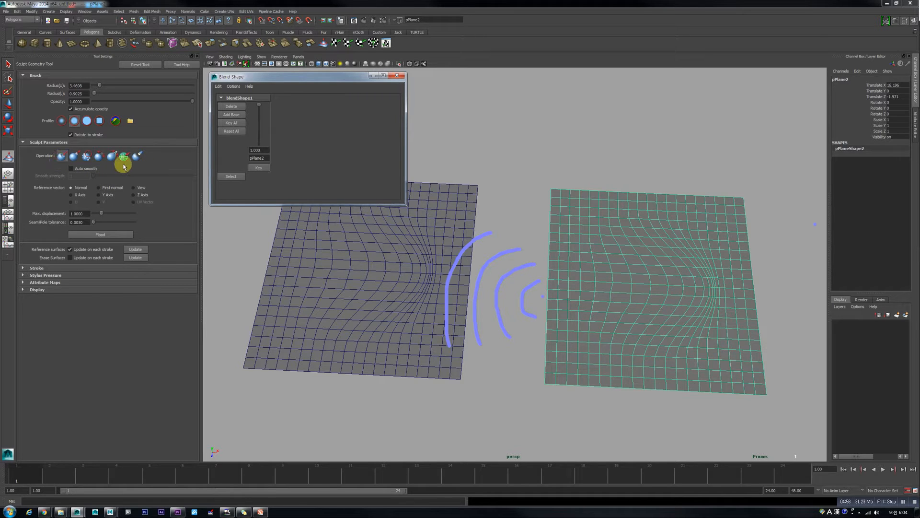
{"action": "left_click", "coordinate": [86, 156]}
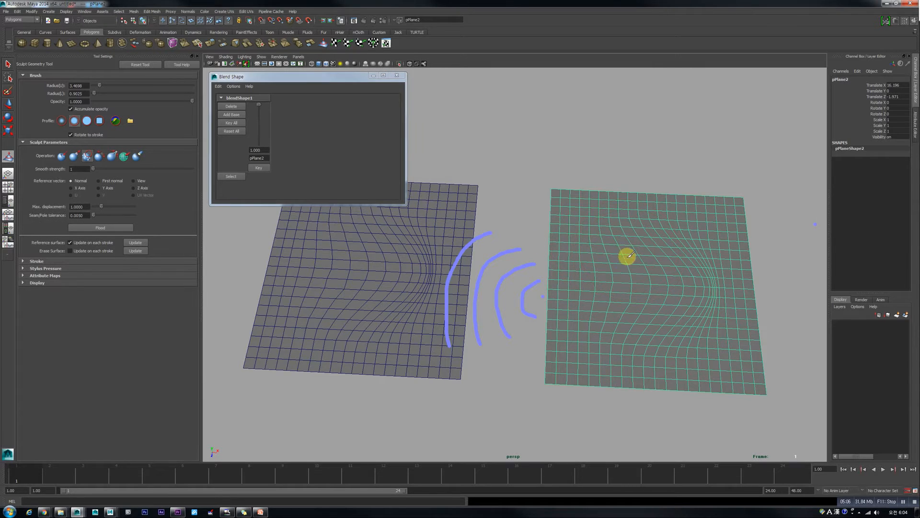
{"action": "mouse_move", "coordinate": [635, 302]}
{"action": "left_mouse_down"}
{"action": "mouse_move", "coordinate": [646, 263]}
{"action": "mouse_move", "coordinate": [619, 248]}
{"action": "mouse_move", "coordinate": [614, 307]}
{"action": "left_mouse_up"}
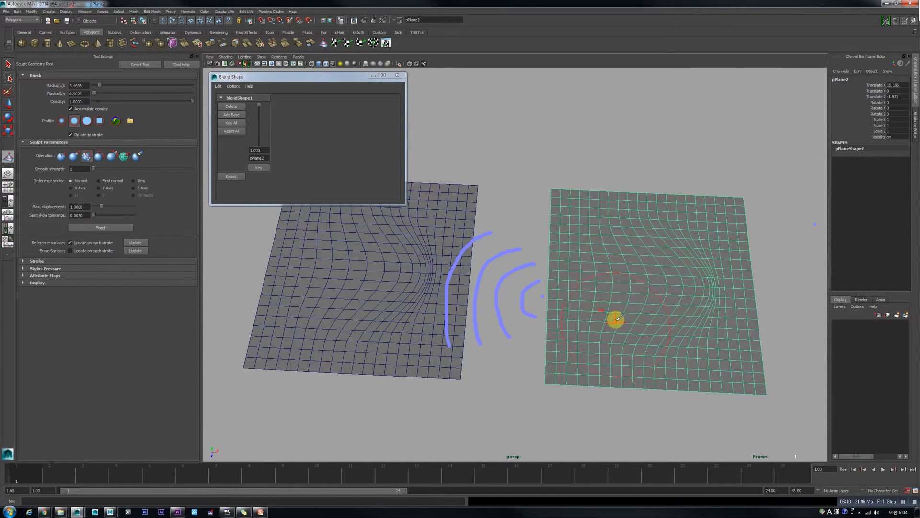
Step: Set the pPlane2 blend weight to 0 and switch from sculpting back to the Move tool
{"action": "left_click", "coordinate": [259, 110]}
{"action": "left_click_drag", "start_coordinate": [260, 109], "coordinate": [269, 174]}
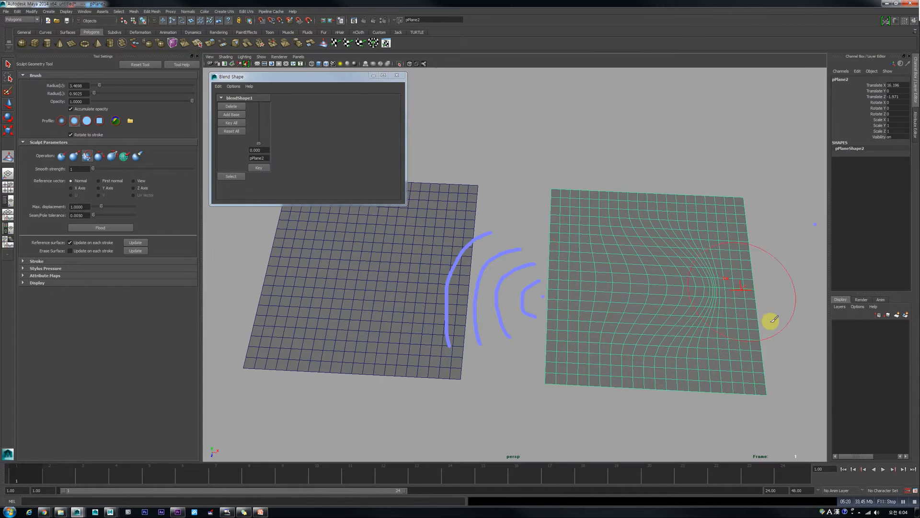
{"action": "key", "text": "w"}
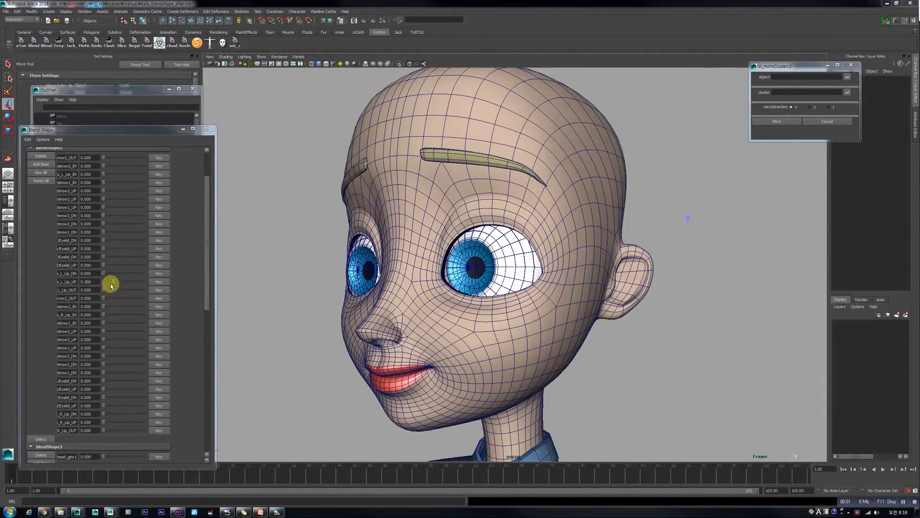
Step: On the character's head, lower the L_Lip_UP blend weight to 0 and raise it to 1
{"action": "left_click_drag", "start_coordinate": [114, 282], "coordinate": [98, 283]}
{"action": "left_click_drag", "start_coordinate": [367, 331], "coordinate": [408, 326], "text": "alt"}
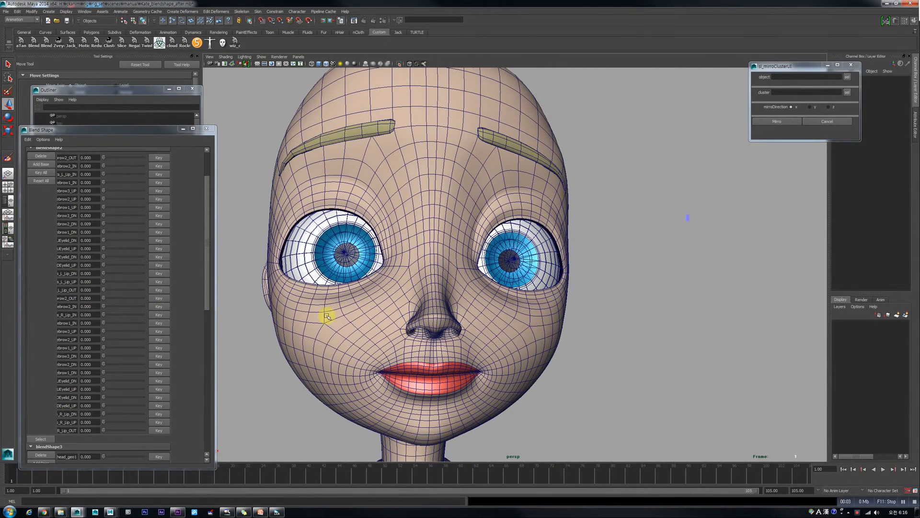
{"action": "left_click_drag", "start_coordinate": [106, 283], "coordinate": [144, 283]}
{"action": "scroll", "coordinate": [369, 318], "scroll_direction": "down", "scroll_amount": 5}
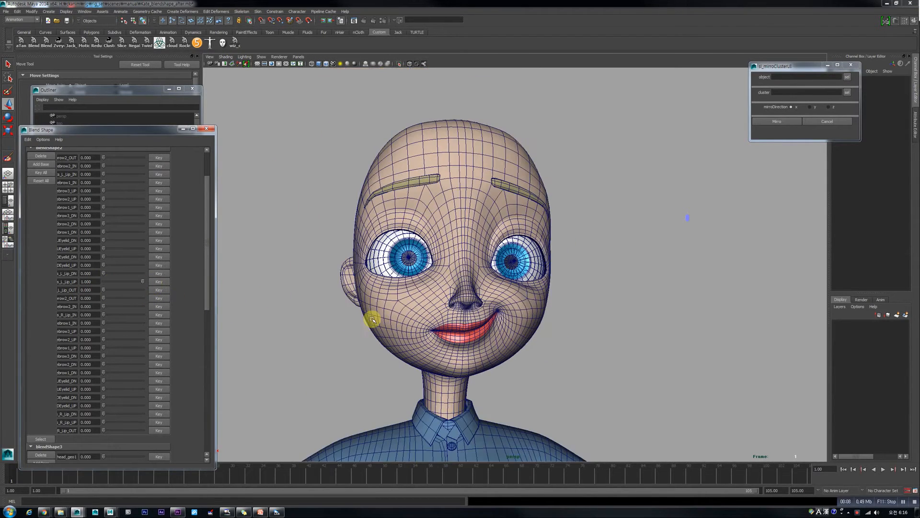
{"action": "scroll", "coordinate": [376, 318], "scroll_direction": "up", "scroll_amount": 7}
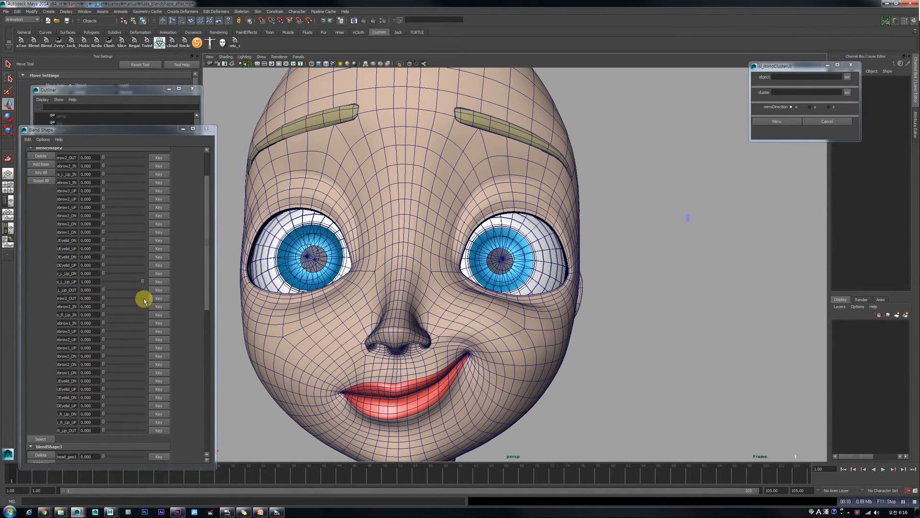
Step: Examine the cheek beside the nose from the side and front by scrubbing the L_Lip_UP weight back to 1, marking the cheek crease
{"action": "mouse_move", "coordinate": [143, 282]}
{"action": "left_mouse_down"}
{"action": "mouse_move", "coordinate": [99, 286]}
{"action": "mouse_move", "coordinate": [157, 294]}
{"action": "left_mouse_up"}
{"action": "left_click_drag", "start_coordinate": [441, 345], "coordinate": [427, 314], "text": "alt"}
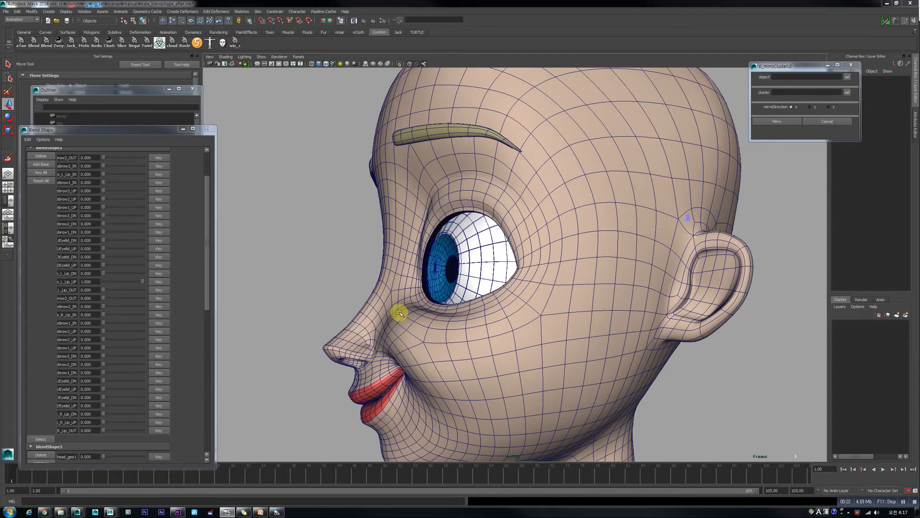
{"action": "mouse_move", "coordinate": [419, 305]}
{"action": "left_mouse_down"}
{"action": "mouse_move", "coordinate": [393, 319]}
{"action": "mouse_move", "coordinate": [403, 364]}
{"action": "left_mouse_up"}
{"action": "left_click_drag", "start_coordinate": [140, 282], "coordinate": [185, 322]}
{"action": "left_click_drag", "start_coordinate": [479, 309], "coordinate": [565, 302], "text": "alt"}
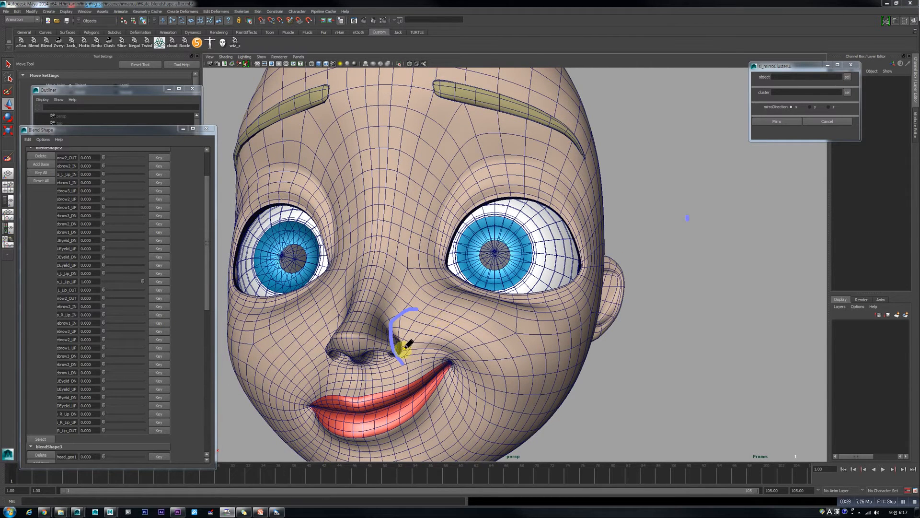
Step: Mark the cheek deformation with curved annotation strokes running from the nose and raised lip corner toward the eye and outer cheek
{"action": "left_click_drag", "start_coordinate": [455, 354], "coordinate": [453, 361]}
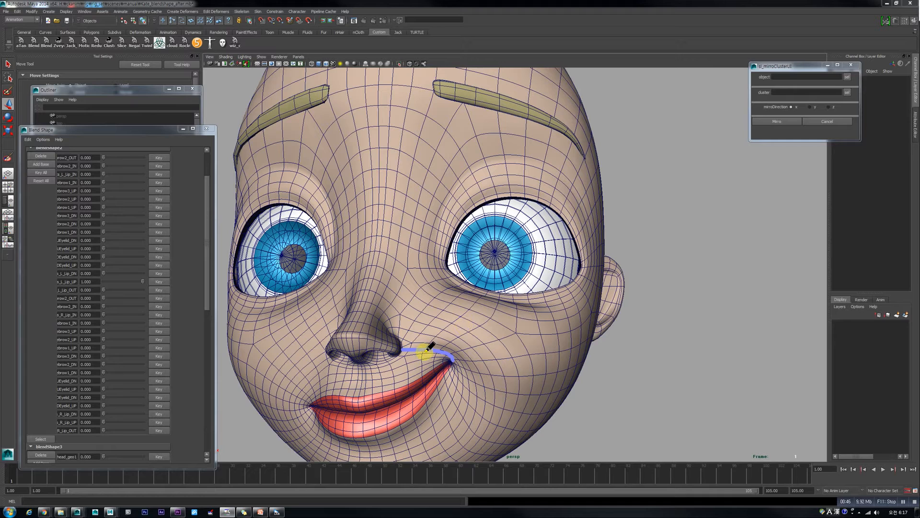
{"action": "mouse_move", "coordinate": [432, 344]}
{"action": "left_mouse_down"}
{"action": "mouse_move", "coordinate": [472, 322]}
{"action": "mouse_move", "coordinate": [467, 296]}
{"action": "left_mouse_up"}
{"action": "left_click", "coordinate": [461, 370]}
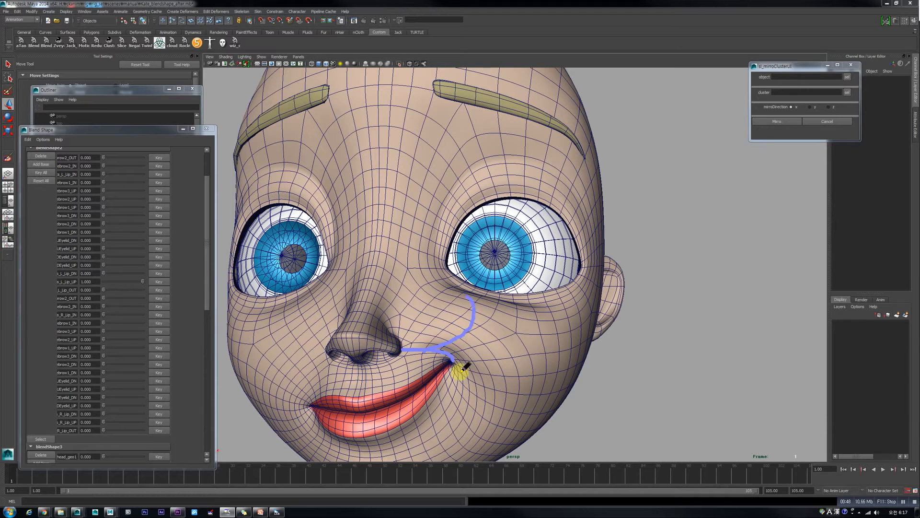
{"action": "mouse_move", "coordinate": [454, 361]}
{"action": "left_mouse_down"}
{"action": "mouse_move", "coordinate": [496, 349]}
{"action": "mouse_move", "coordinate": [511, 305]}
{"action": "left_mouse_up"}
{"action": "left_click", "coordinate": [461, 364]}
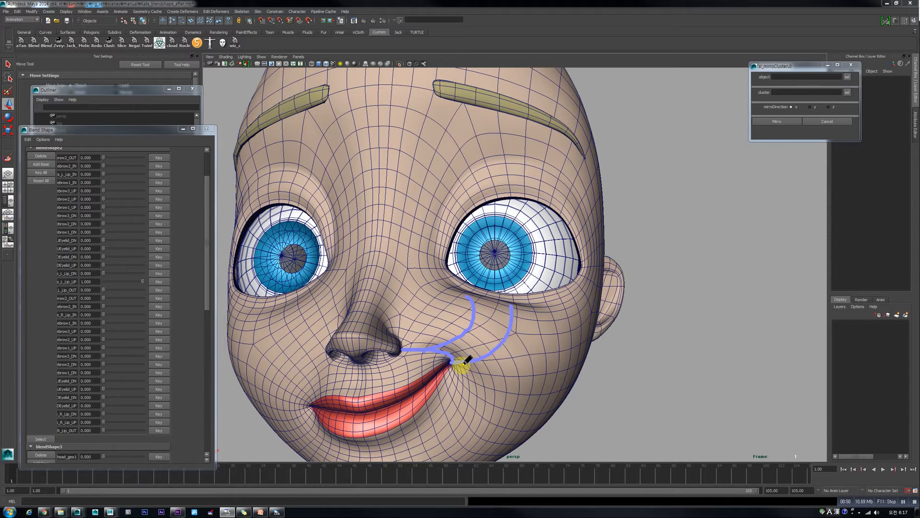
{"action": "mouse_move", "coordinate": [454, 363]}
{"action": "left_mouse_down"}
{"action": "mouse_move", "coordinate": [493, 390]}
{"action": "mouse_move", "coordinate": [525, 386]}
{"action": "mouse_move", "coordinate": [467, 364]}
{"action": "left_mouse_up"}
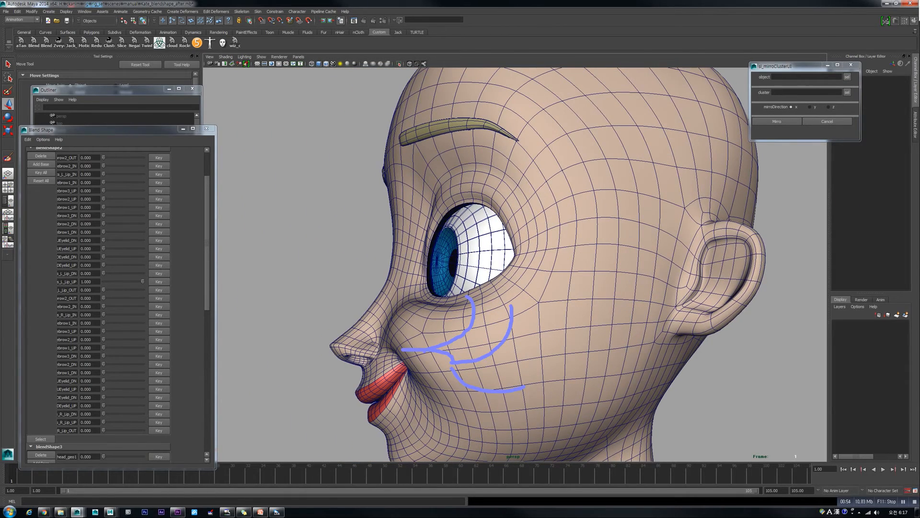
Step: Scrub the L_Lip_UP weight back to 1 and inspect the raised lip corner and cheek from the front
{"action": "left_click_drag", "start_coordinate": [142, 281], "coordinate": [225, 327]}
{"action": "left_click", "coordinate": [539, 353]}
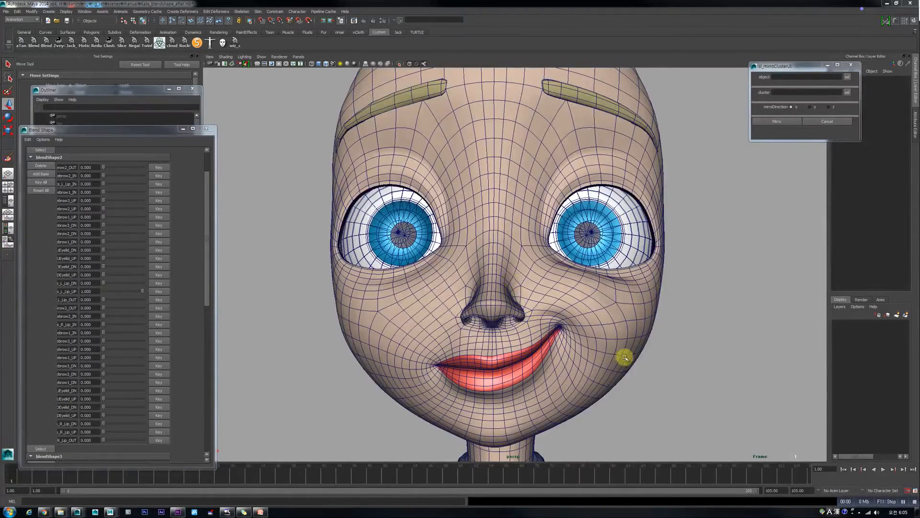
{"action": "left_click_drag", "start_coordinate": [583, 353], "coordinate": [582, 329], "text": "alt"}
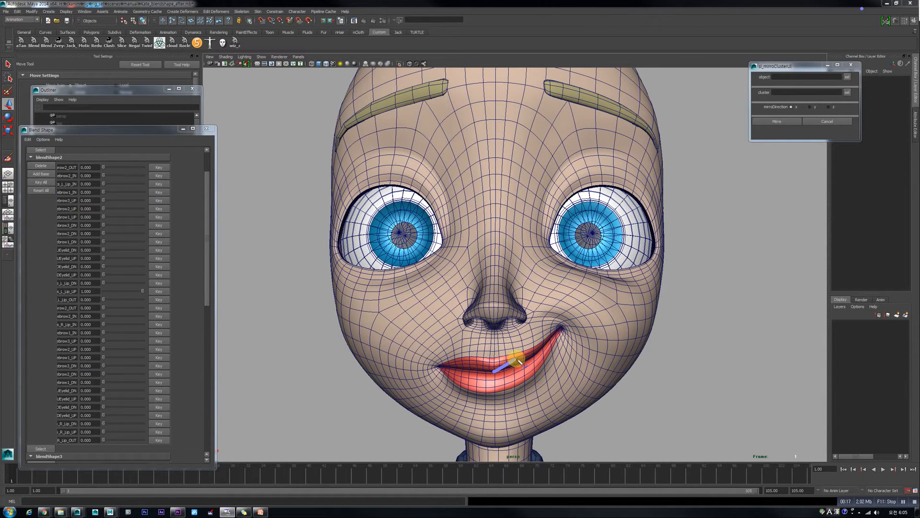
Step: Mark the lip line from the centre of the mouth to the raised corner with annotation strokes
{"action": "left_click_drag", "start_coordinate": [527, 367], "coordinate": [562, 331]}
{"action": "left_click_drag", "start_coordinate": [506, 371], "coordinate": [558, 334]}
{"action": "left_click", "coordinate": [899, 23]}
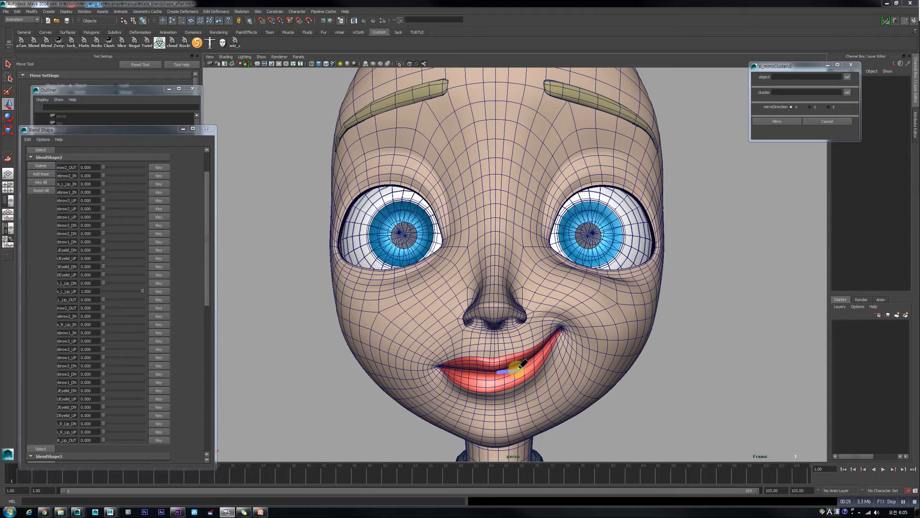
{"action": "left_click_drag", "start_coordinate": [541, 355], "coordinate": [554, 343]}
{"action": "left_click", "coordinate": [483, 412]}
{"action": "left_click", "coordinate": [549, 363]}
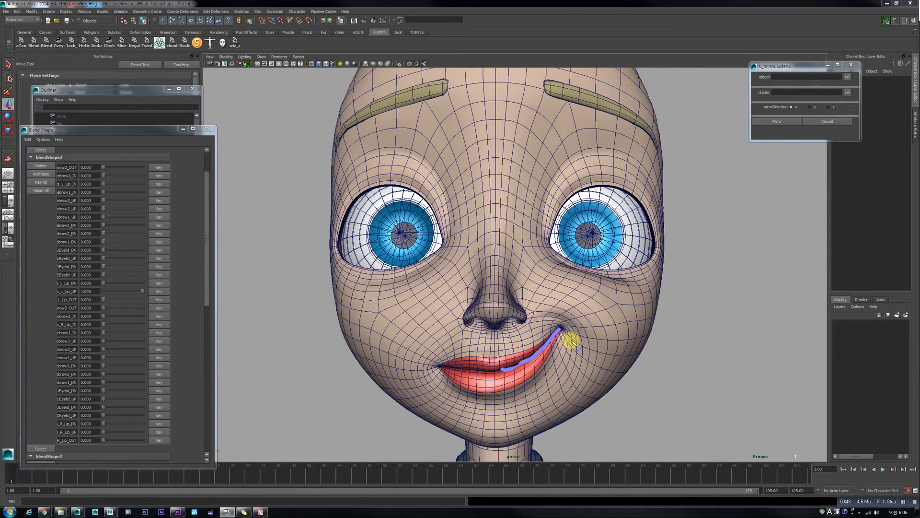
{"action": "left_click_drag", "start_coordinate": [494, 373], "coordinate": [430, 345]}
Step: Examine the lip and cheek volume in three-quarter and side views while scrubbing the L_Lip_UP weight back to 1
{"action": "left_click_drag", "start_coordinate": [590, 353], "coordinate": [562, 347], "text": "alt"}
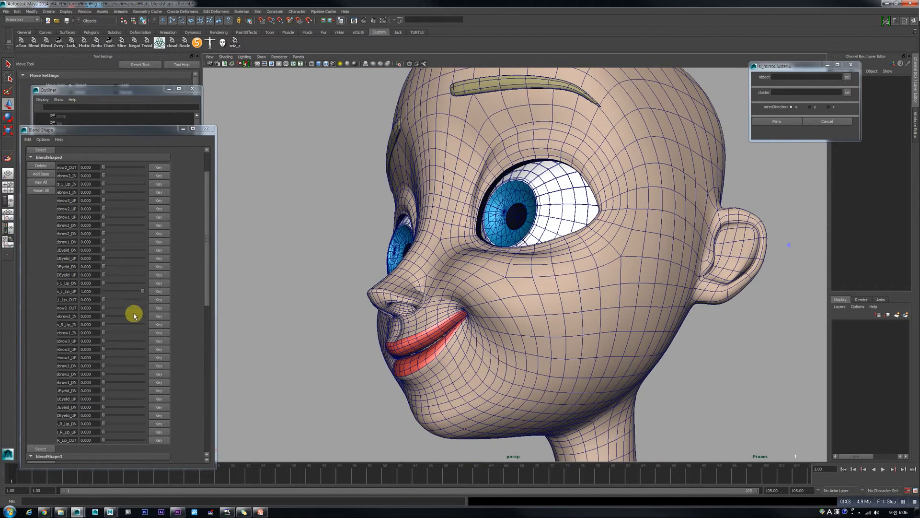
{"action": "left_click_drag", "start_coordinate": [140, 291], "coordinate": [519, 319]}
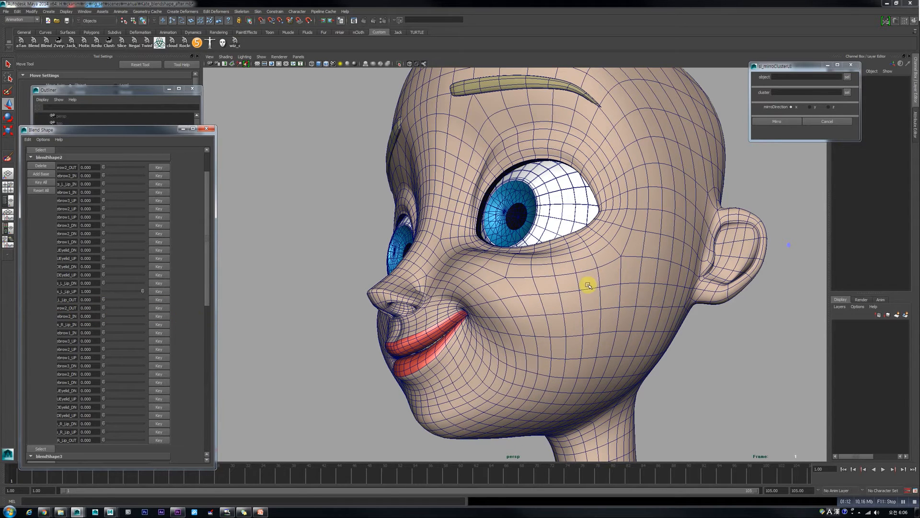
{"action": "mouse_move", "coordinate": [143, 291]}
{"action": "left_mouse_down"}
{"action": "mouse_move", "coordinate": [88, 294]}
{"action": "mouse_move", "coordinate": [154, 300]}
{"action": "left_mouse_up"}
{"action": "left_click_drag", "start_coordinate": [531, 275], "coordinate": [456, 289], "text": "alt"}
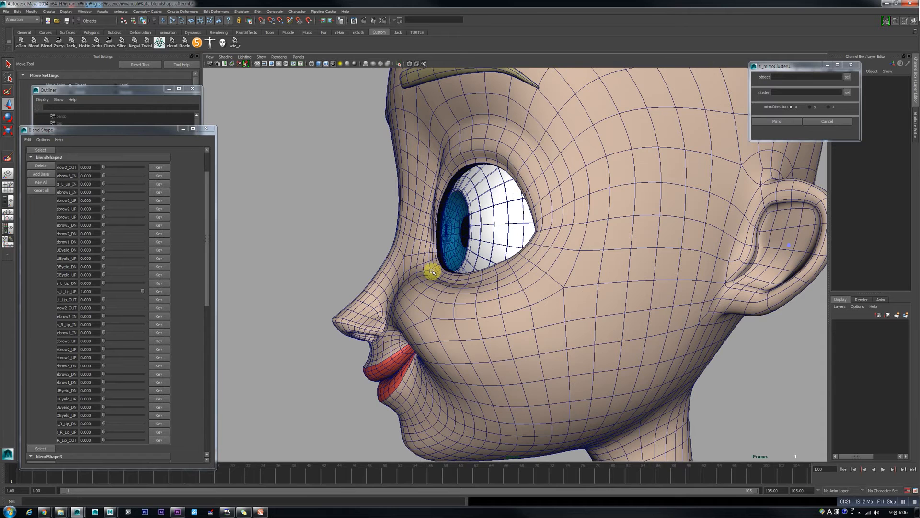
Step: Reset the L_Lip_UP weight to 0 and examine the colour-coded face meshes on the ArtStation Topology page in the web browser
{"action": "left_click_drag", "start_coordinate": [143, 290], "coordinate": [67, 303]}
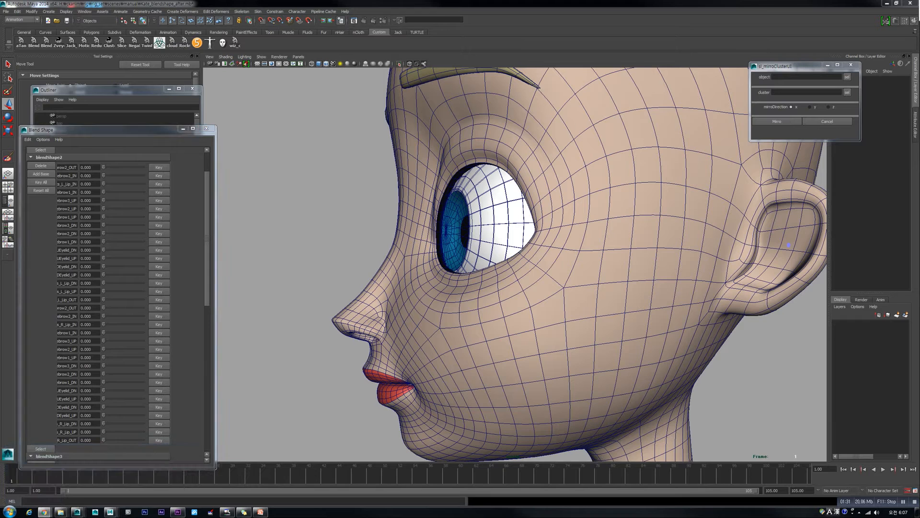
{"action": "left_click_drag", "start_coordinate": [919, 89], "coordinate": [402, 75]}
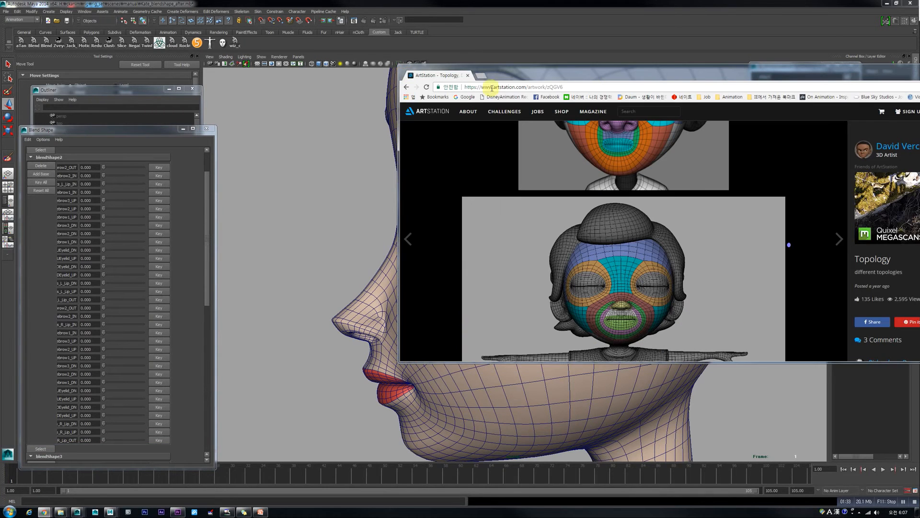
{"action": "left_click_drag", "start_coordinate": [534, 72], "coordinate": [410, 10]}
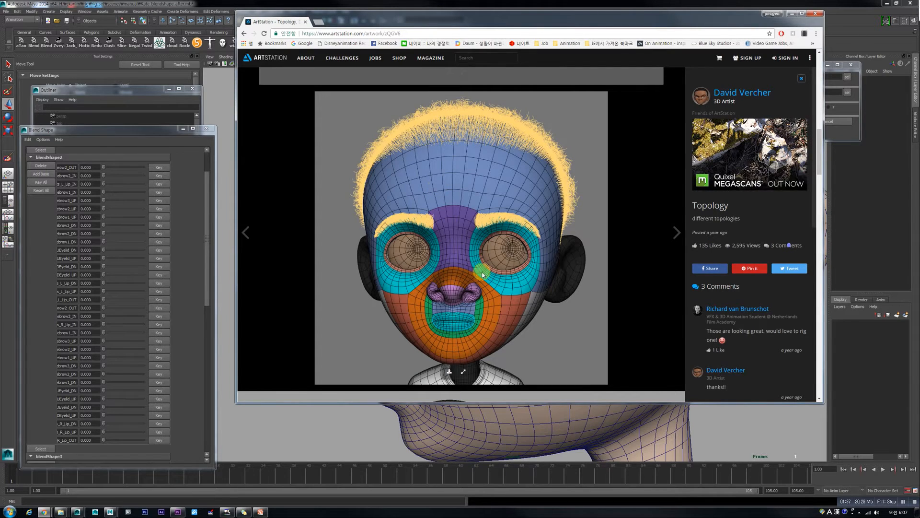
{"action": "left_click_drag", "start_coordinate": [485, 402], "coordinate": [485, 439]}
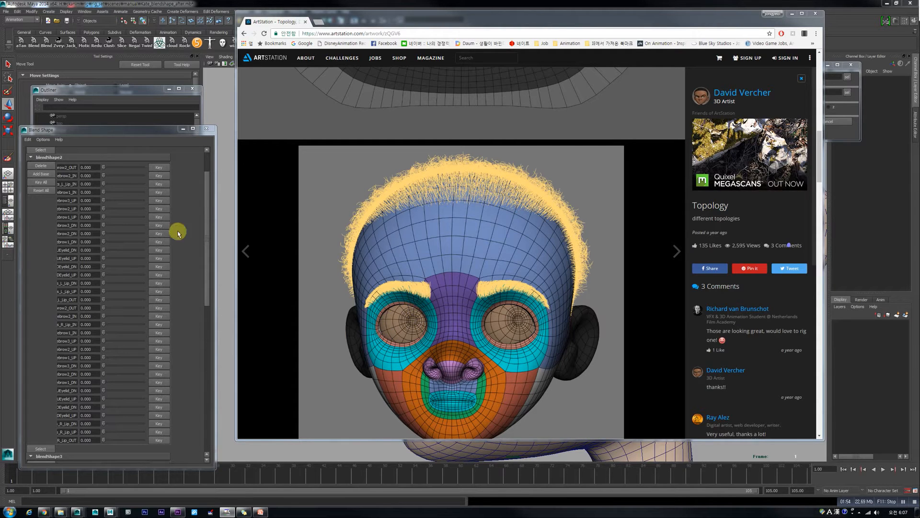
{"action": "left_click", "coordinate": [209, 3]}
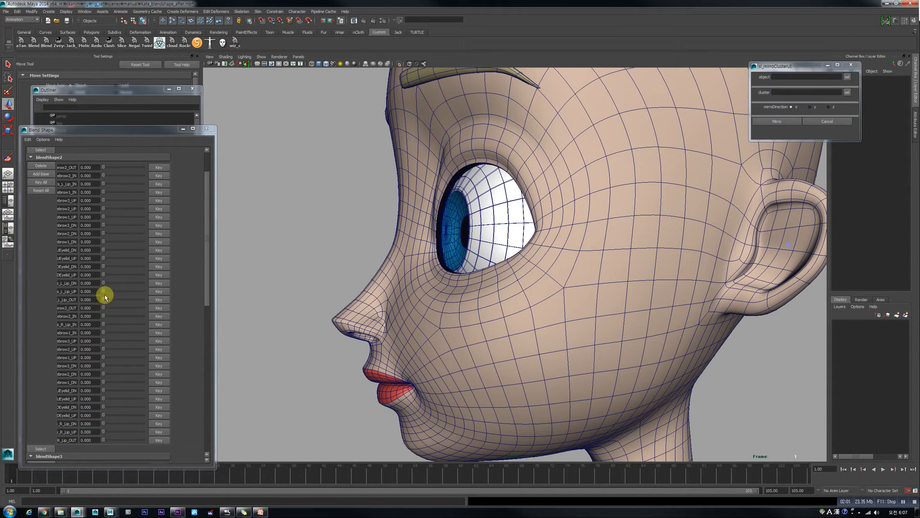
Step: Set the L_Lip_UP weight to 1, select the head mesh and inspect the raised cheek from side and three-quarter views
{"action": "left_click_drag", "start_coordinate": [105, 295], "coordinate": [152, 297]}
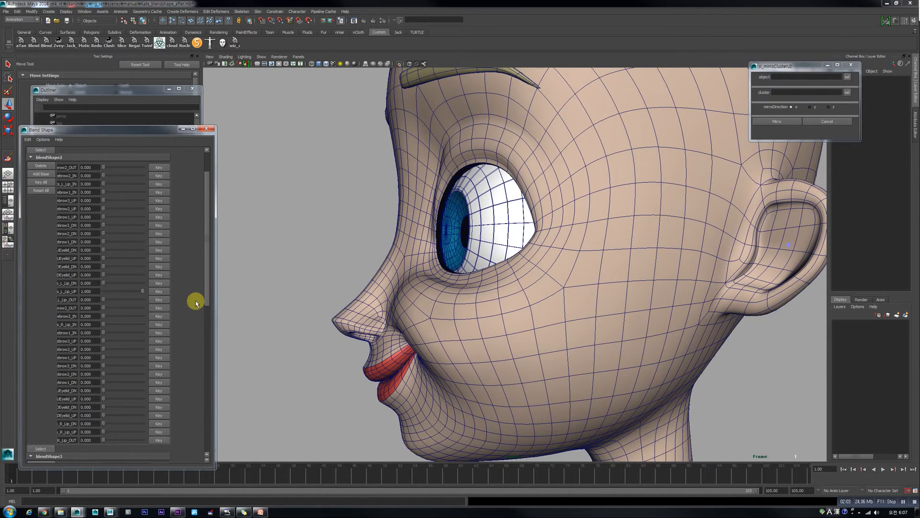
{"action": "left_click", "coordinate": [448, 277]}
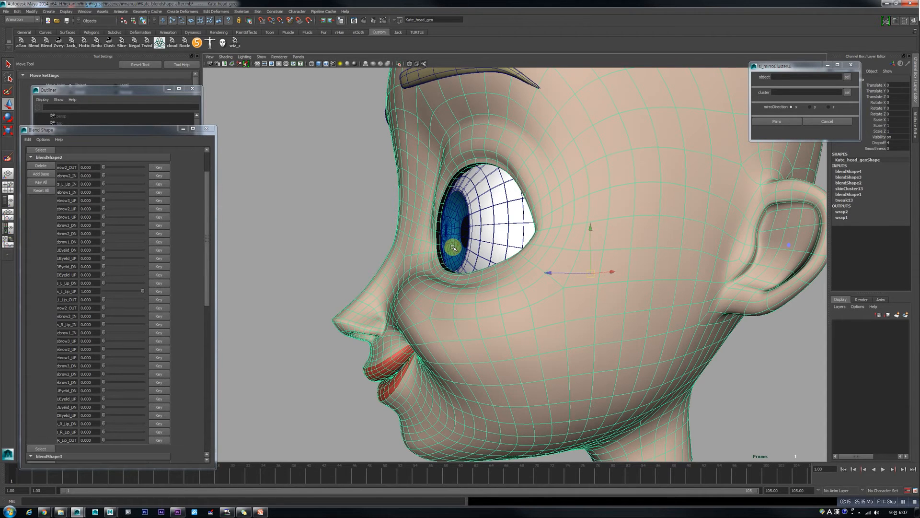
{"action": "mouse_move", "coordinate": [457, 247]}
{"action": "left_mouse_down", "text": "alt"}
{"action": "mouse_move", "coordinate": [468, 242]}
{"action": "mouse_move", "coordinate": [460, 243]}
{"action": "left_mouse_up", "text": "alt"}
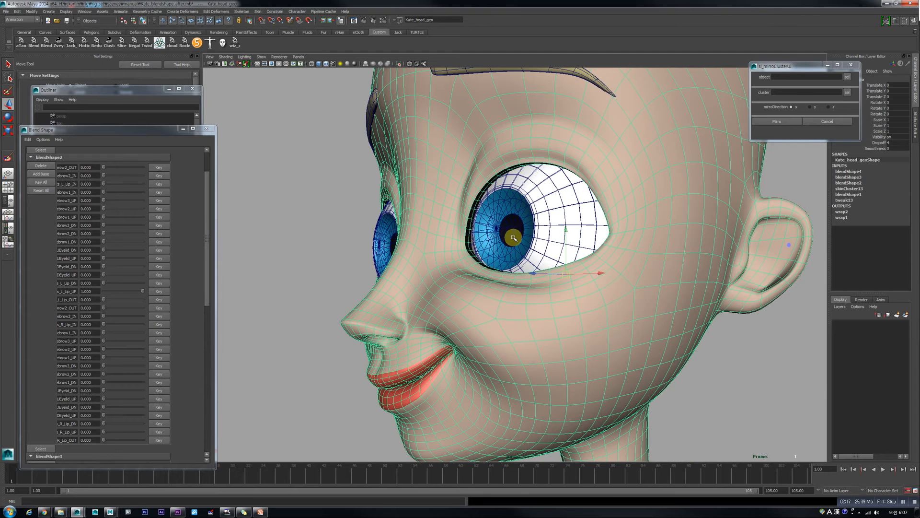
{"action": "left_click_drag", "start_coordinate": [581, 238], "coordinate": [459, 291], "text": "alt"}
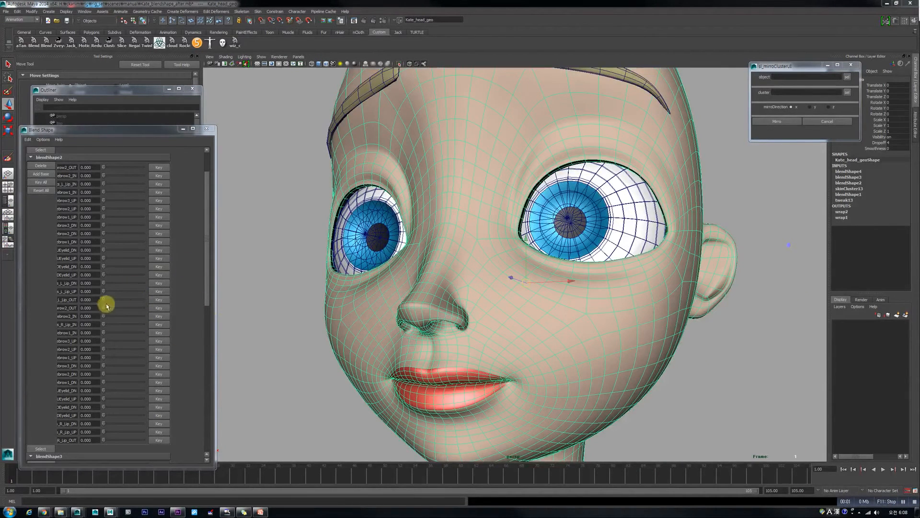
Step: Scrub the L_Lip_OUT weight up to 1 and examine the outward-stretched lip corner from different angles
{"action": "left_click_drag", "start_coordinate": [104, 301], "coordinate": [220, 318]}
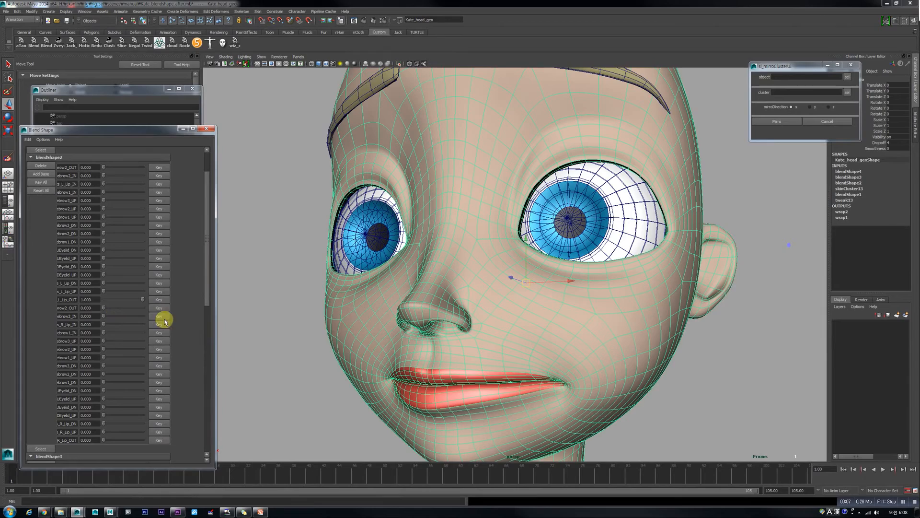
{"action": "left_click_drag", "start_coordinate": [540, 366], "coordinate": [507, 349], "text": "alt"}
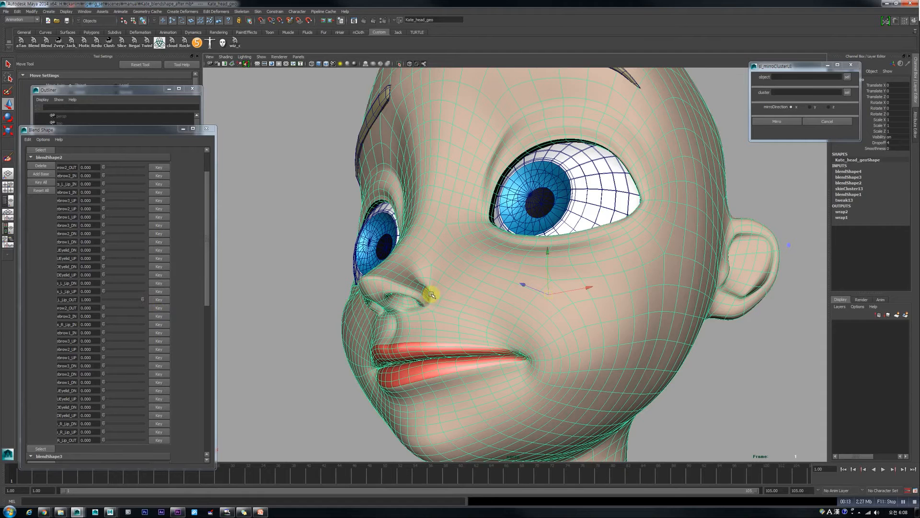
{"action": "left_click_drag", "start_coordinate": [143, 300], "coordinate": [187, 325]}
{"action": "left_click_drag", "start_coordinate": [534, 342], "coordinate": [518, 404], "text": "alt"}
{"action": "left_click_drag", "start_coordinate": [140, 302], "coordinate": [179, 312]}
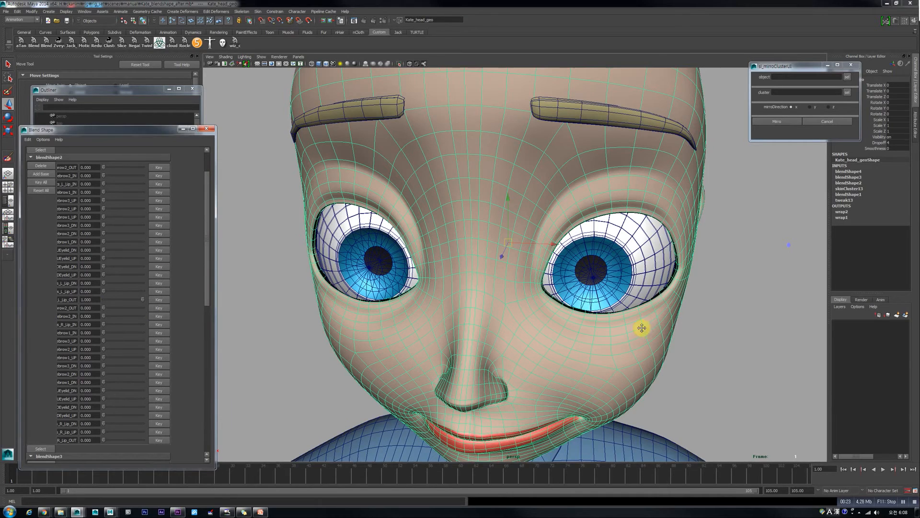
Step: Mark the path of the stretched lip corner around the cheek with annotation strokes, then check L_Lip_OUT at 1 from the front
{"action": "left_click_drag", "start_coordinate": [642, 328], "coordinate": [842, 113], "text": "alt"}
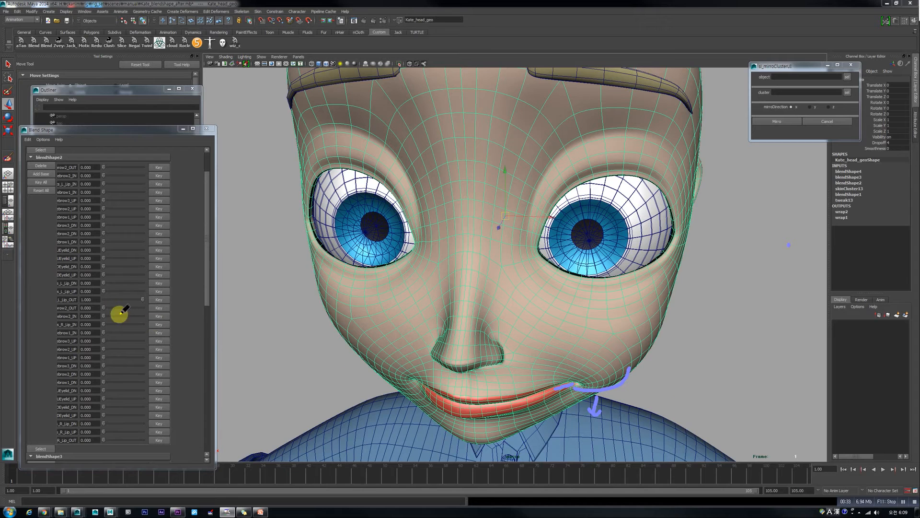
{"action": "left_click_drag", "start_coordinate": [138, 300], "coordinate": [173, 335]}
{"action": "left_click_drag", "start_coordinate": [405, 352], "coordinate": [413, 326], "text": "alt"}
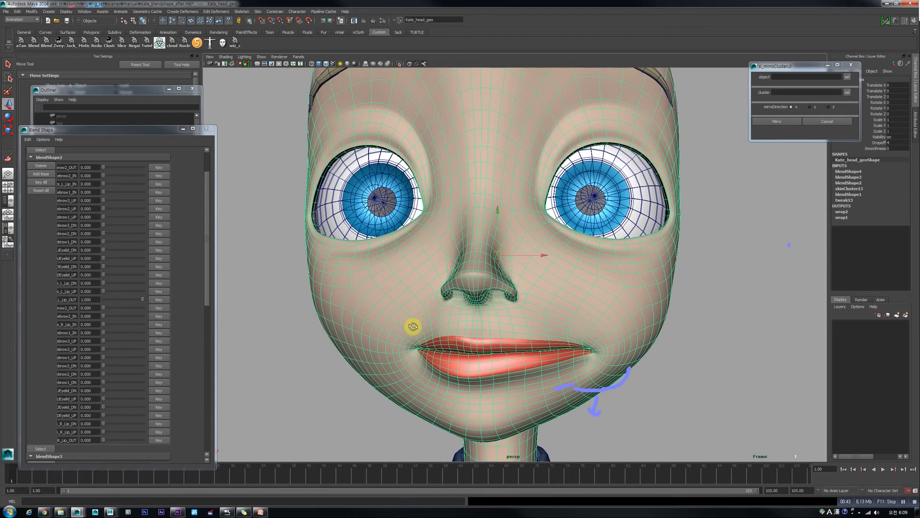
{"action": "left_click_drag", "start_coordinate": [135, 306], "coordinate": [158, 307]}
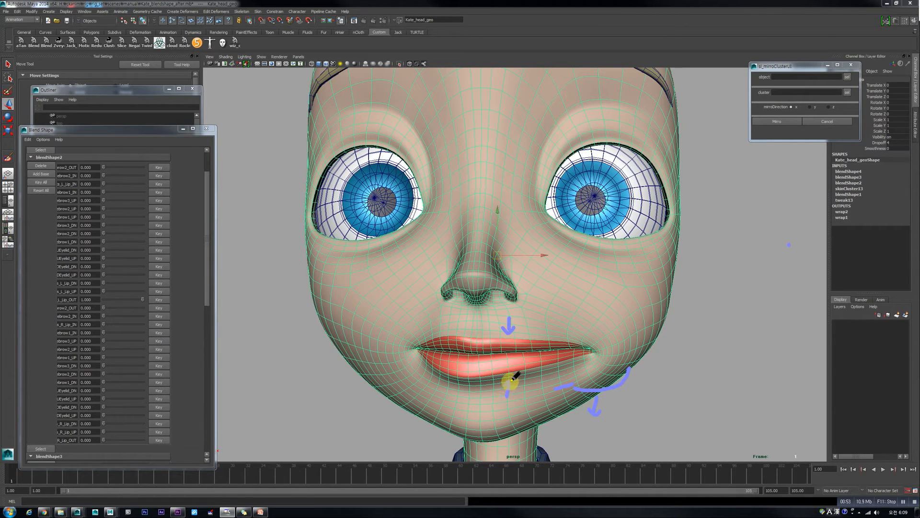
Step: Annotate the stretched lips with inward arrows above and below, reset L_Lip_OUT to 0 and clear the annotations
{"action": "left_click_drag", "start_coordinate": [507, 396], "coordinate": [509, 380]}
{"action": "mouse_move", "coordinate": [136, 300]}
{"action": "left_mouse_down"}
{"action": "mouse_move", "coordinate": [92, 302]}
{"action": "mouse_move", "coordinate": [167, 312]}
{"action": "mouse_move", "coordinate": [51, 314]}
{"action": "left_mouse_up"}
{"action": "left_click_drag", "start_coordinate": [581, 312], "coordinate": [555, 308], "text": "alt"}
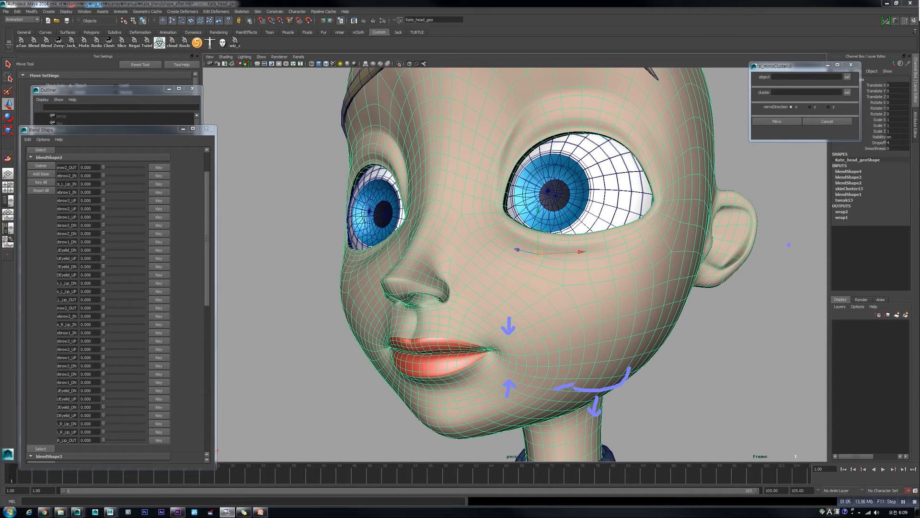
{"action": "double_click", "coordinate": [748, 171]}
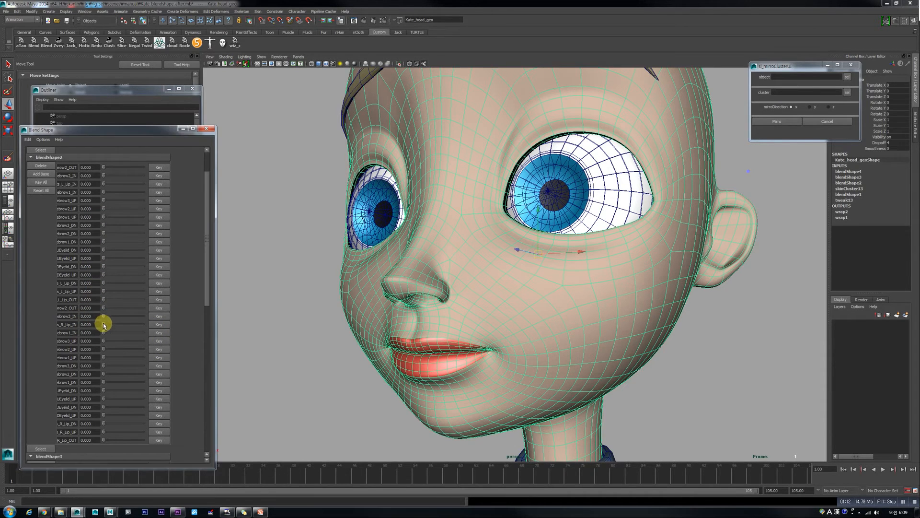
Step: Scrub the R_Lip_IN weight between 0 and 1 and examine the pulled-in lip corner from front, three-quarter and side views
{"action": "left_click_drag", "start_coordinate": [102, 324], "coordinate": [152, 326]}
{"action": "left_click_drag", "start_coordinate": [450, 381], "coordinate": [458, 389], "text": "alt"}
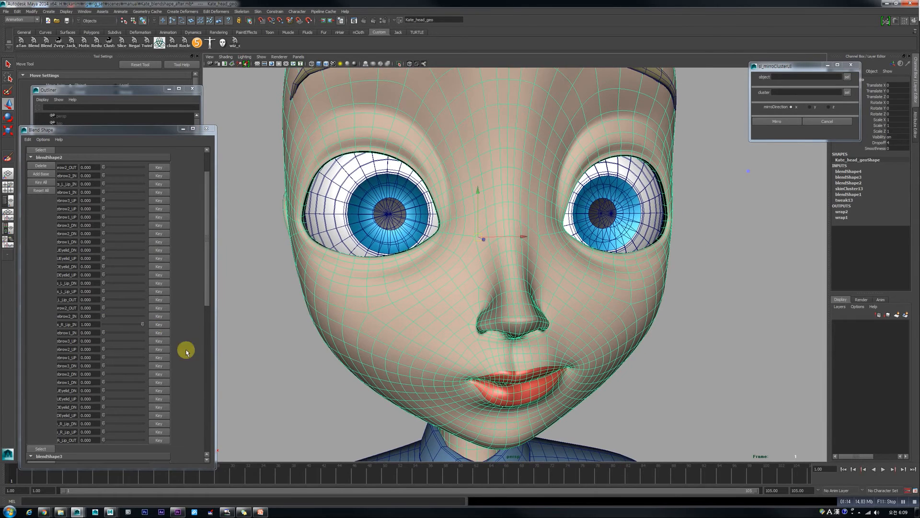
{"action": "left_click_drag", "start_coordinate": [142, 324], "coordinate": [71, 334]}
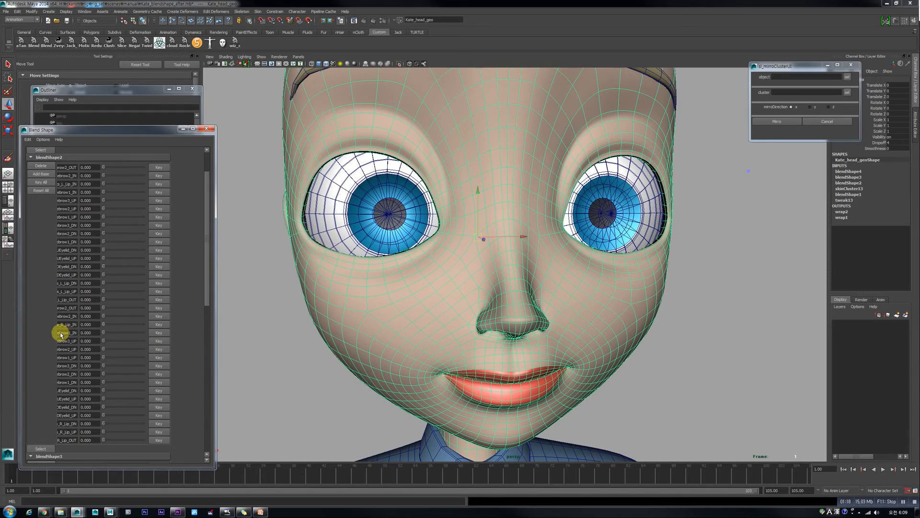
{"action": "mouse_move", "coordinate": [538, 323]}
{"action": "left_mouse_down", "text": "alt"}
{"action": "mouse_move", "coordinate": [534, 329]}
{"action": "mouse_move", "coordinate": [550, 320]}
{"action": "left_mouse_up", "text": "alt"}
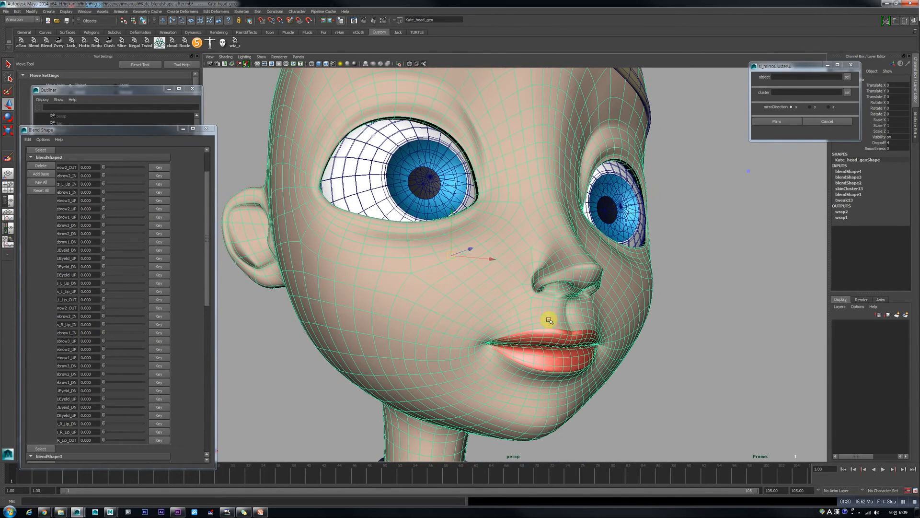
{"action": "left_click_drag", "start_coordinate": [104, 325], "coordinate": [160, 333]}
{"action": "left_click_drag", "start_coordinate": [571, 338], "coordinate": [597, 337], "text": "alt"}
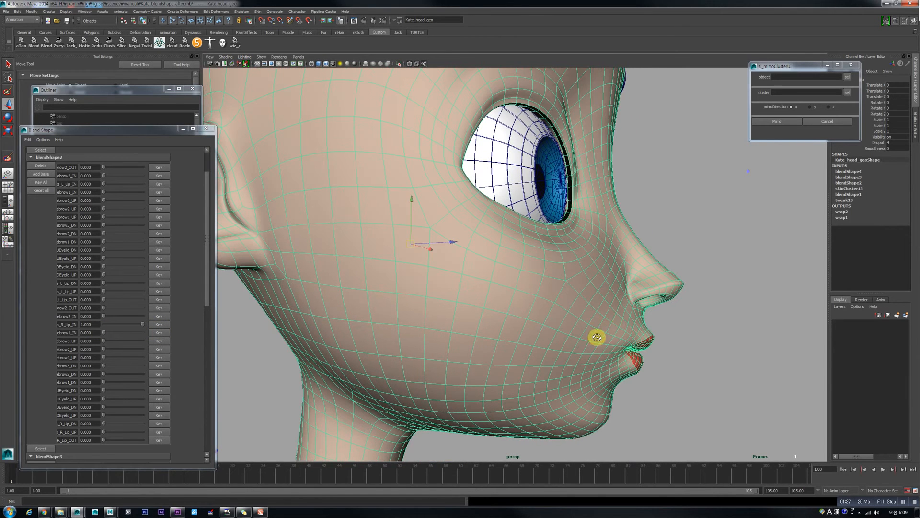
Step: Mark the forward push of the lips with annotation strokes in front of the mouth in side view
{"action": "key", "text": "ctrl+2"}
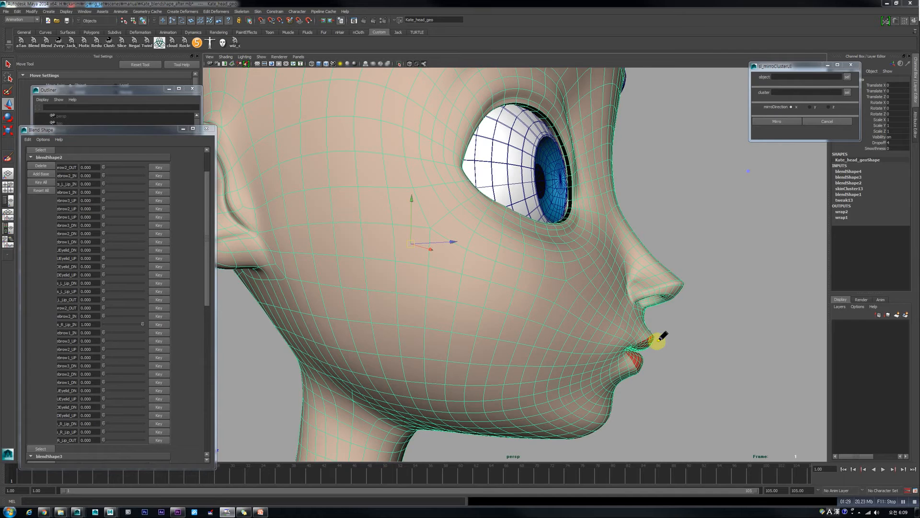
{"action": "mouse_move", "coordinate": [656, 340]}
{"action": "left_mouse_down"}
{"action": "mouse_move", "coordinate": [671, 359]}
{"action": "mouse_move", "coordinate": [662, 373]}
{"action": "left_mouse_up"}
{"action": "key", "text": "ctrl+1"}
Step: Scrub the R_Lip_IN weight back to 1 while examining the lip volume in three-quarter and front views
{"action": "left_click_drag", "start_coordinate": [142, 324], "coordinate": [177, 343]}
{"action": "left_click_drag", "start_coordinate": [494, 296], "coordinate": [265, 323], "text": "alt"}
{"action": "left_click_drag", "start_coordinate": [140, 324], "coordinate": [178, 353]}
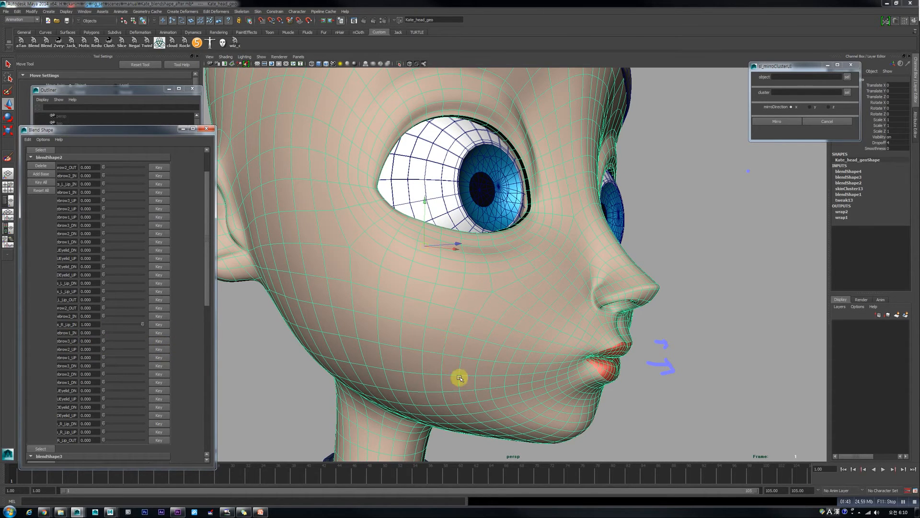
{"action": "left_click_drag", "start_coordinate": [139, 324], "coordinate": [150, 353]}
{"action": "left_click_drag", "start_coordinate": [578, 367], "coordinate": [539, 361], "text": "alt"}
{"action": "left_click_drag", "start_coordinate": [134, 325], "coordinate": [167, 338]}
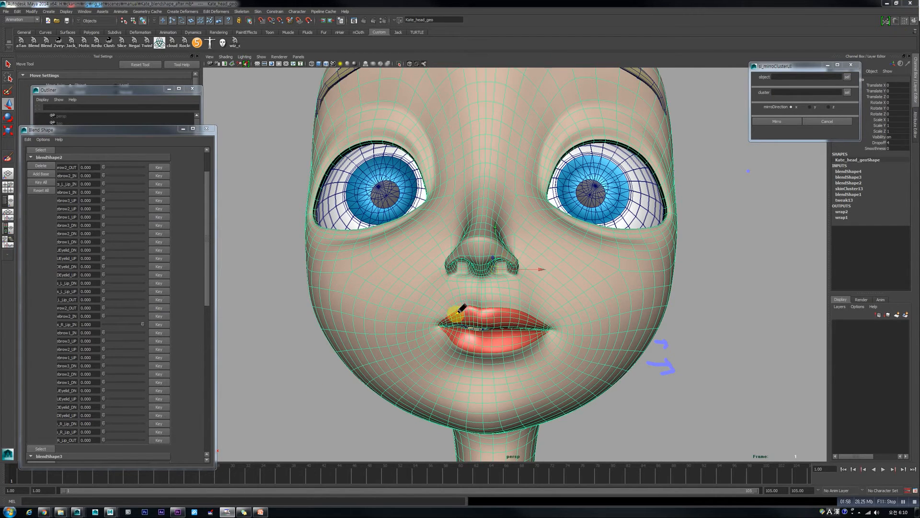
Step: Annotate the lips with outward arrows above and below the mouth and reset the R_Lip_IN weight to 0
{"action": "left_click_drag", "start_coordinate": [468, 302], "coordinate": [469, 283]}
{"action": "left_click_drag", "start_coordinate": [469, 359], "coordinate": [464, 384]}
{"action": "left_click_drag", "start_coordinate": [142, 324], "coordinate": [61, 343]}
Step: Clear the lip annotations and outline the left eye's lower and upper lids with strokes and arrows pointing toward each other
{"action": "scroll", "coordinate": [440, 281], "scroll_direction": "up", "scroll_amount": 2}
{"action": "scroll", "coordinate": [440, 280], "scroll_direction": "down", "scroll_amount": 4}
{"action": "left_click_drag", "start_coordinate": [643, 263], "coordinate": [591, 263], "text": "alt"}
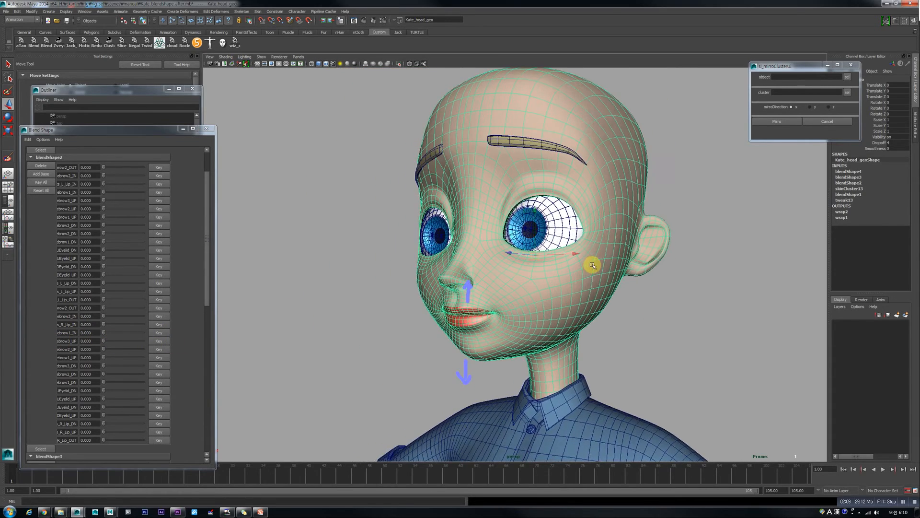
{"action": "scroll", "coordinate": [589, 244], "scroll_direction": "up", "scroll_amount": 5}
{"action": "middle_click_drag", "start_coordinate": [586, 225], "coordinate": [459, 276], "text": "alt"}
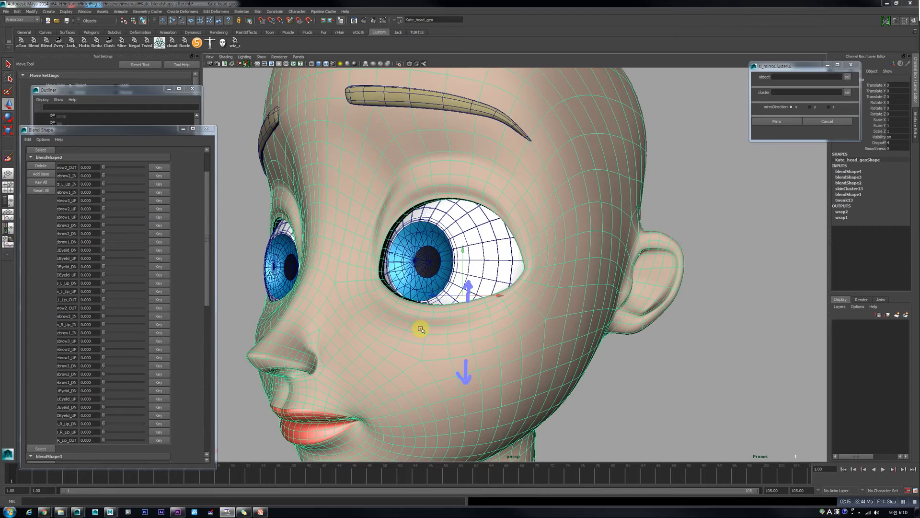
{"action": "left_click_drag", "start_coordinate": [421, 329], "coordinate": [442, 324], "text": "alt"}
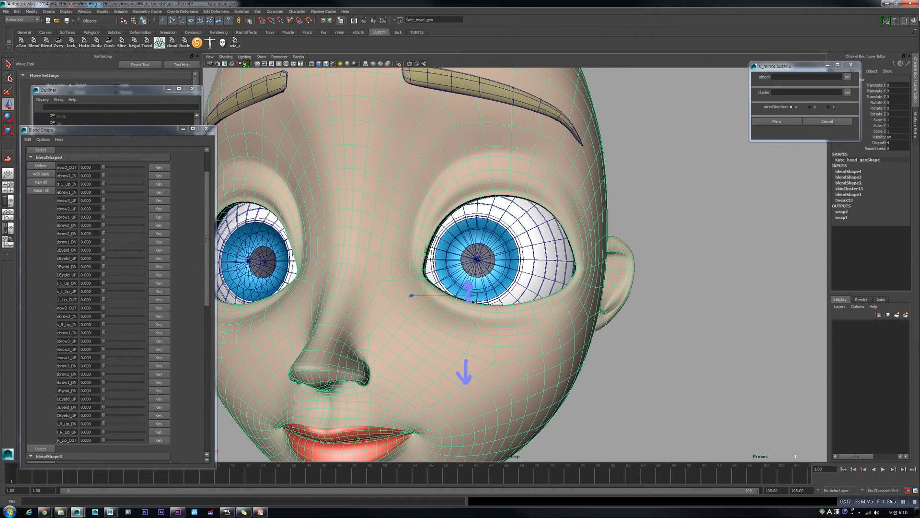
{"action": "left_click", "coordinate": [804, 184]}
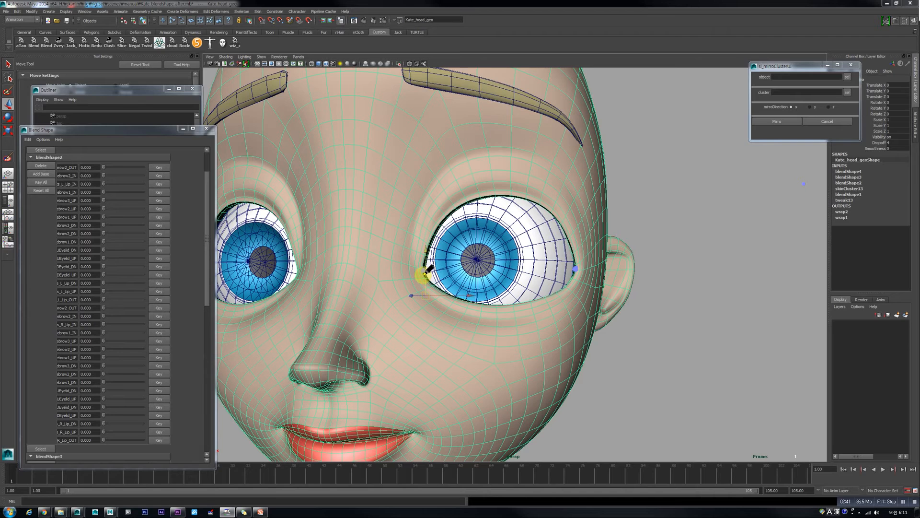
{"action": "mouse_move", "coordinate": [424, 275]}
{"action": "left_mouse_down"}
{"action": "mouse_move", "coordinate": [435, 288]}
{"action": "mouse_move", "coordinate": [476, 298]}
{"action": "mouse_move", "coordinate": [550, 298]}
{"action": "mouse_move", "coordinate": [575, 269]}
{"action": "left_mouse_up"}
{"action": "left_click_drag", "start_coordinate": [509, 299], "coordinate": [507, 270]}
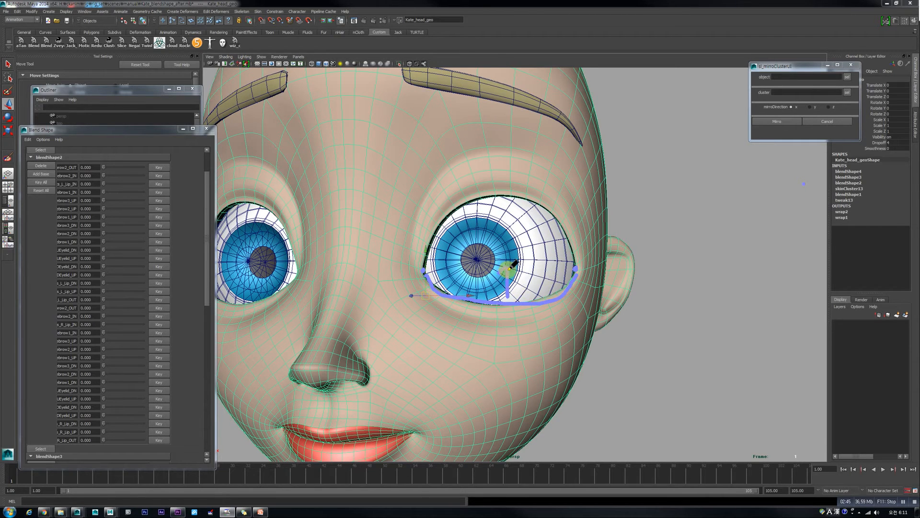
{"action": "mouse_move", "coordinate": [422, 266]}
{"action": "left_mouse_down"}
{"action": "mouse_move", "coordinate": [427, 247]}
{"action": "mouse_move", "coordinate": [483, 192]}
{"action": "mouse_move", "coordinate": [530, 194]}
{"action": "mouse_move", "coordinate": [571, 249]}
{"action": "left_mouse_up"}
{"action": "left_click_drag", "start_coordinate": [502, 212], "coordinate": [503, 236]}
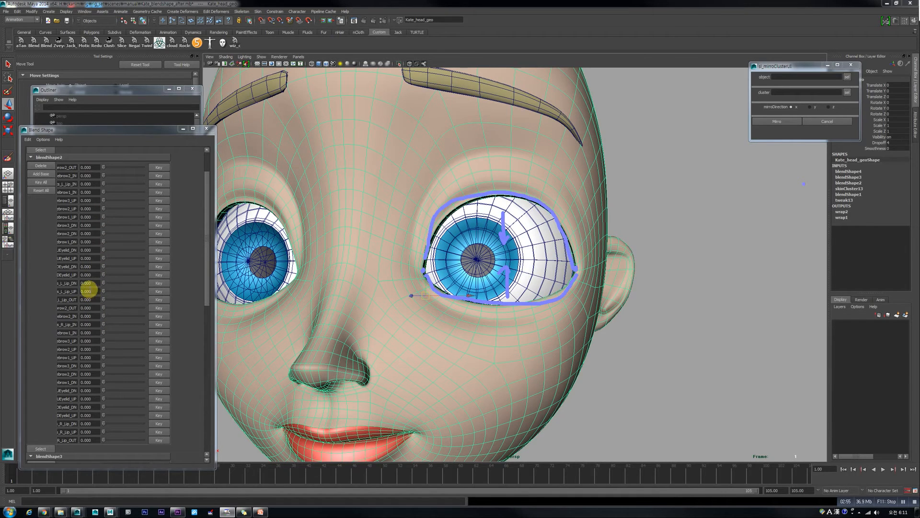
Step: Partly close the left eye by setting the UEyelid_DN weight to 0.633 and the DEyelid_UP weight to 0.624
{"action": "left_click_drag", "start_coordinate": [104, 276], "coordinate": [86, 299]}
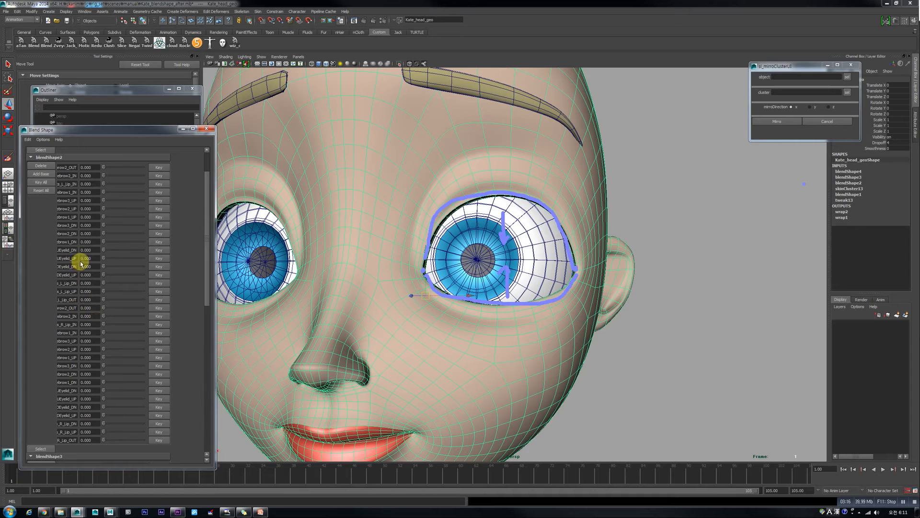
{"action": "left_click_drag", "start_coordinate": [102, 254], "coordinate": [128, 266]}
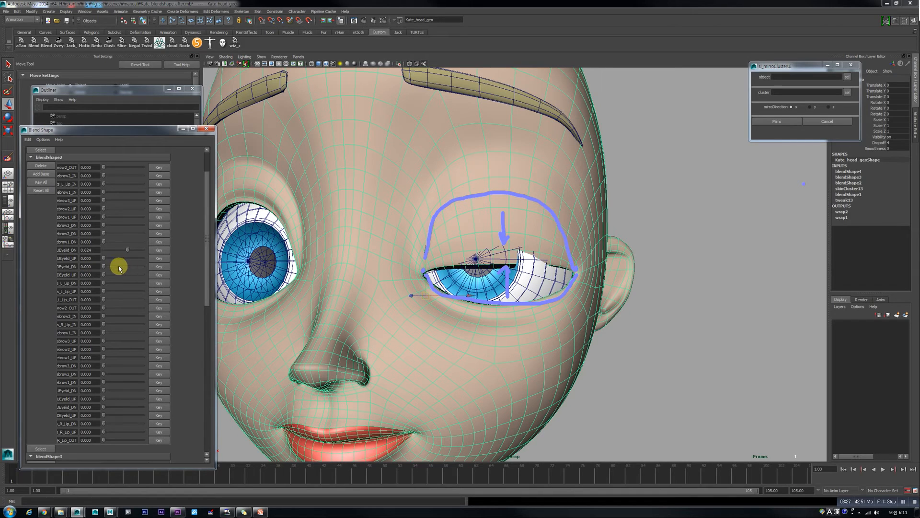
{"action": "left_click_drag", "start_coordinate": [127, 250], "coordinate": [128, 277]}
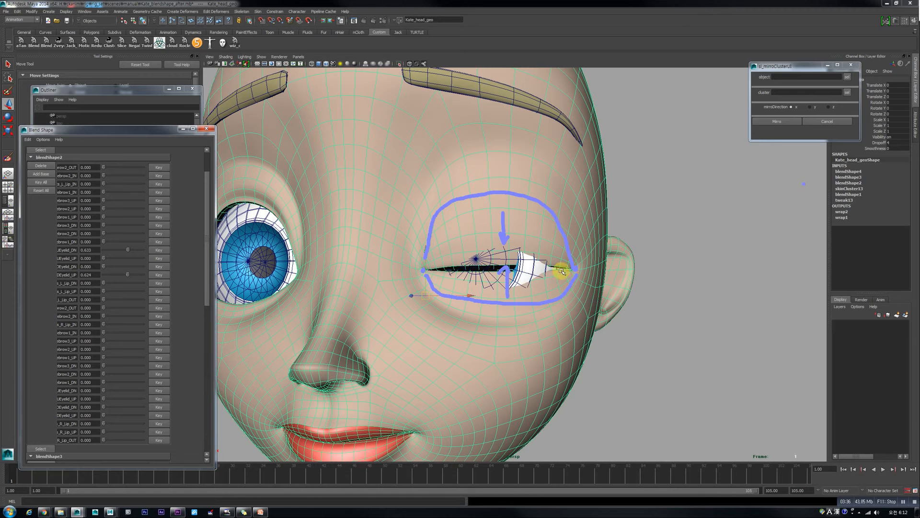
Step: Reset the DEyelid_UP weight to 0, view the lowered upper eyelid from the side and clear the eye annotations
{"action": "left_click_drag", "start_coordinate": [127, 276], "coordinate": [96, 273]}
{"action": "left_click_drag", "start_coordinate": [544, 286], "coordinate": [472, 287], "text": "alt"}
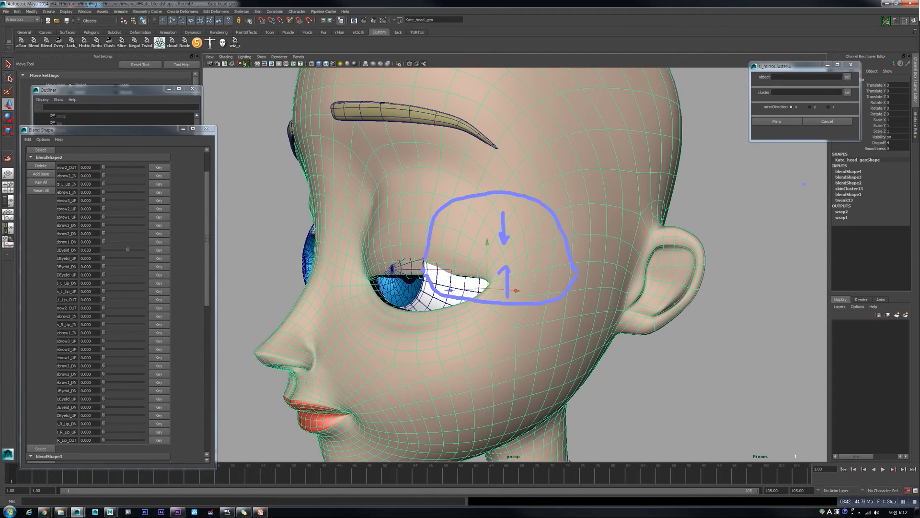
{"action": "key", "text": "Escape"}
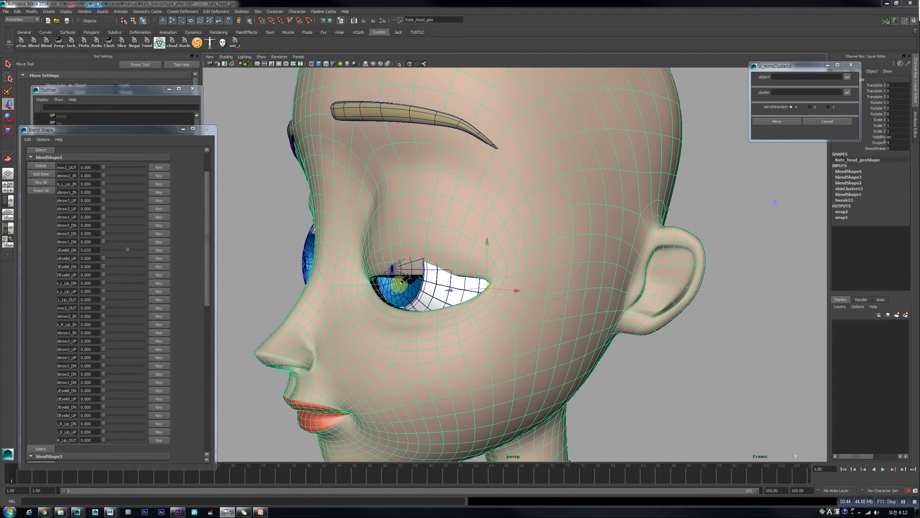
Step: Raise the left upper eyelid by reducing its UEyelid_DN weight to 0.450 and then resetting it to 0
{"action": "mouse_move", "coordinate": [128, 251]}
{"action": "left_mouse_down"}
{"action": "mouse_move", "coordinate": [91, 252]}
{"action": "mouse_move", "coordinate": [121, 259]}
{"action": "left_mouse_up"}
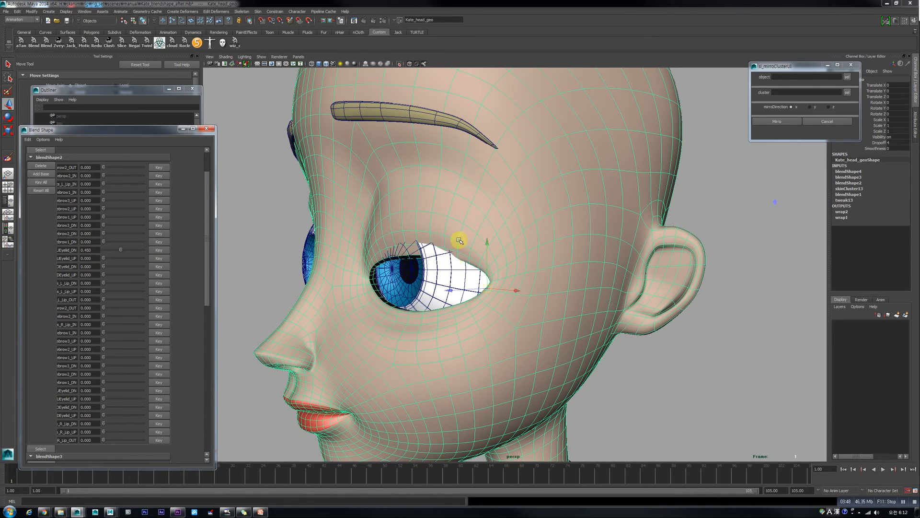
{"action": "scroll", "coordinate": [428, 258], "scroll_direction": "up", "scroll_amount": 2}
{"action": "left_click_drag", "start_coordinate": [428, 258], "coordinate": [399, 259], "text": "alt"}
{"action": "left_click_drag", "start_coordinate": [120, 251], "coordinate": [81, 266]}
{"action": "left_click_drag", "start_coordinate": [532, 212], "coordinate": [460, 234], "text": "alt"}
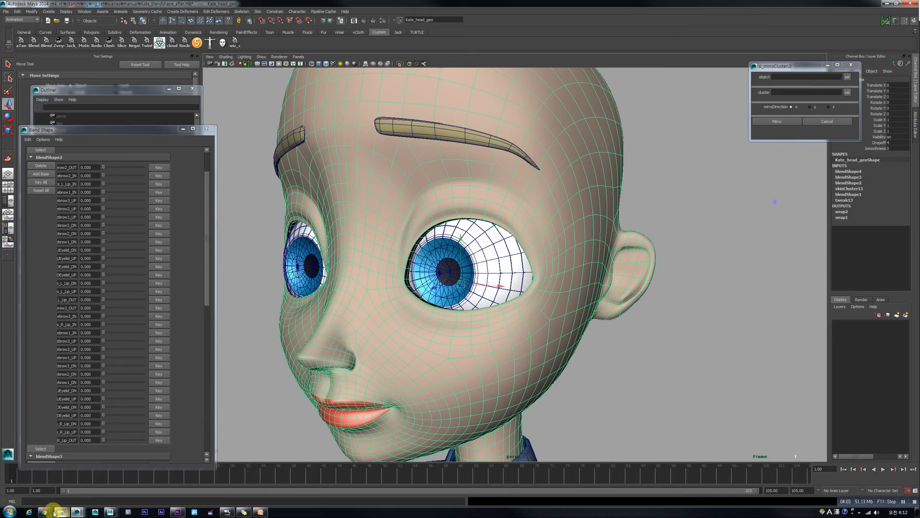
Step: Switch to the ArtStation Topology page in the browser and examine the color-coded face topology around the eyes of both heads
{"action": "mouse_move", "coordinate": [48, 513]}
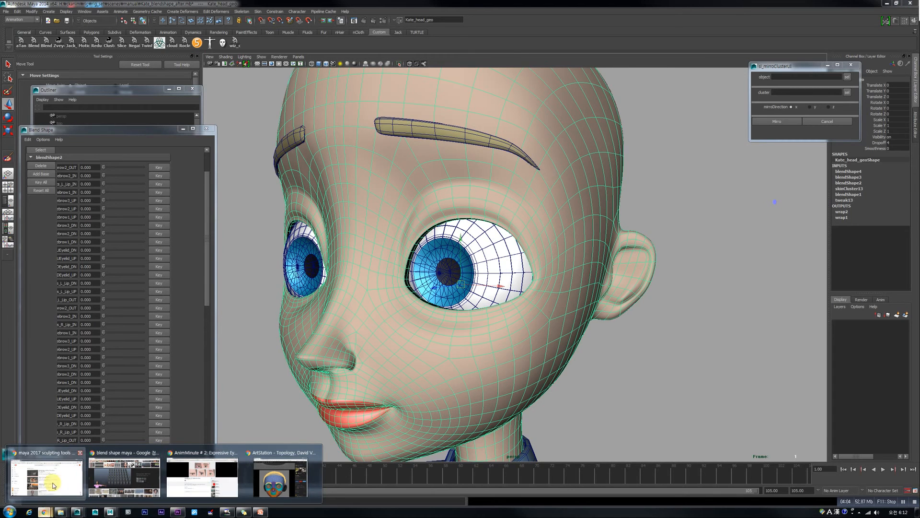
{"action": "left_click", "coordinate": [280, 477]}
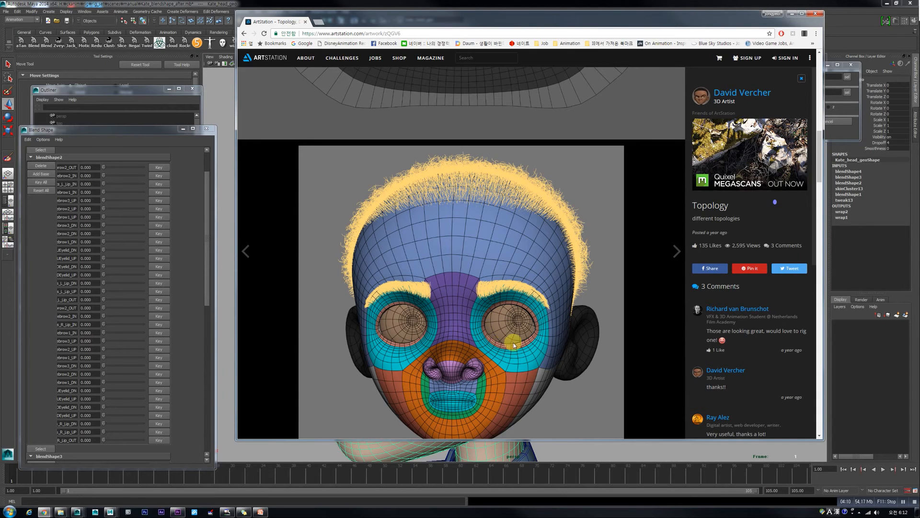
{"action": "scroll", "coordinate": [511, 373], "scroll_direction": "down", "scroll_amount": 5}
{"action": "scroll", "coordinate": [511, 373], "scroll_direction": "up", "scroll_amount": 1}
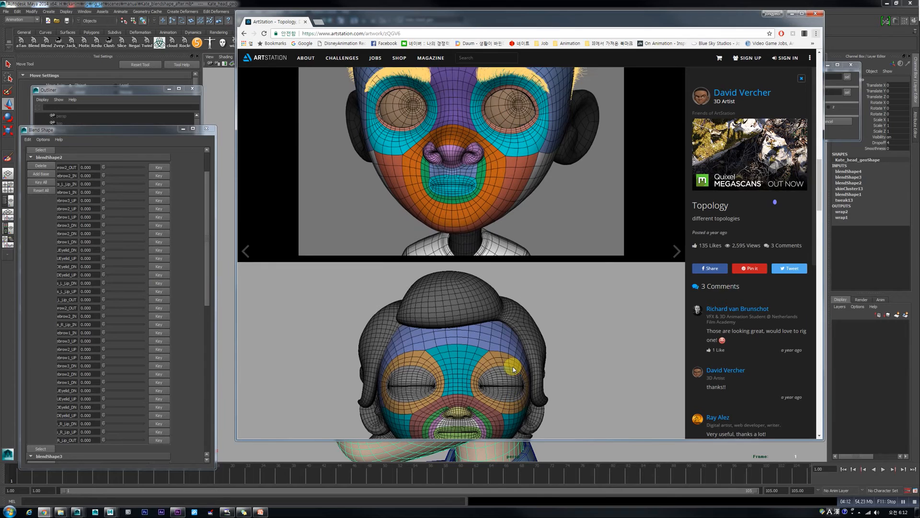
{"action": "scroll", "coordinate": [497, 382], "scroll_direction": "down", "scroll_amount": 1}
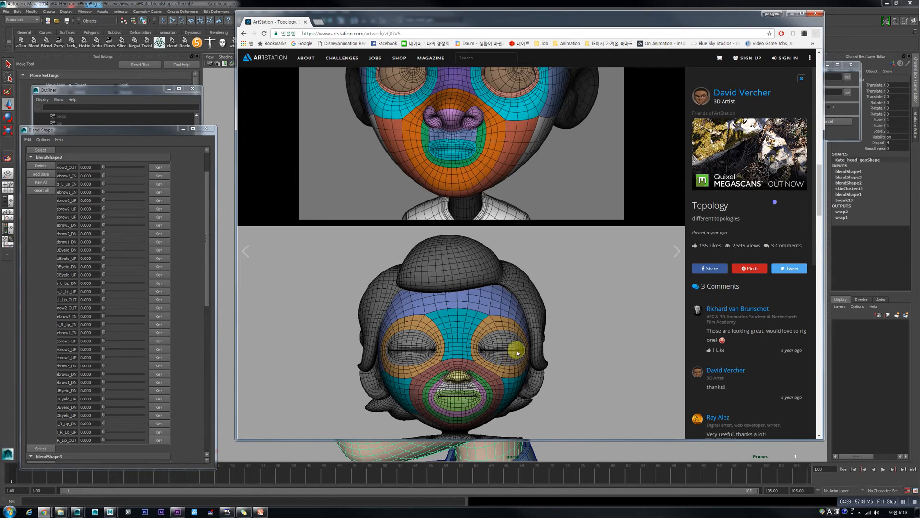
Step: Return to Maya, set the left eyebrow 1, 2 and 3 UP weights to 1, and mark the raised eyebrow with three strokes
{"action": "left_click", "coordinate": [169, 4]}
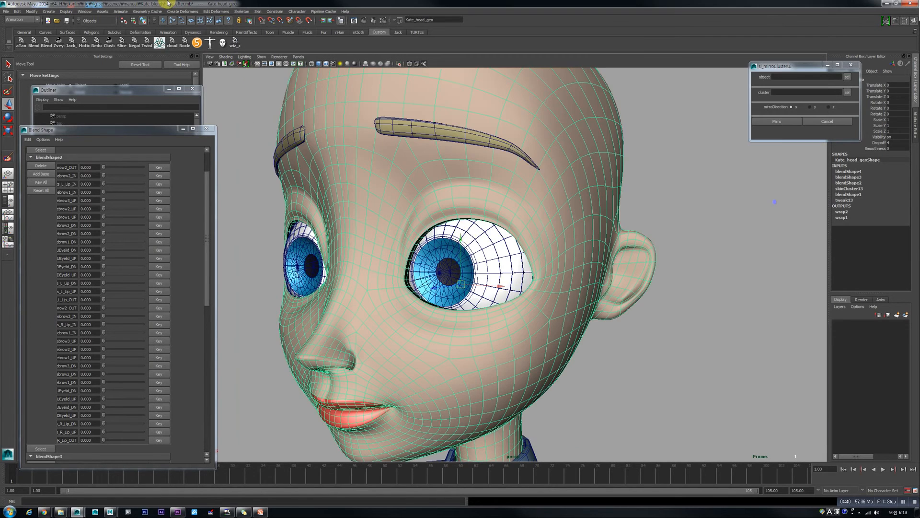
{"action": "left_click_drag", "start_coordinate": [479, 293], "coordinate": [445, 288], "text": "alt"}
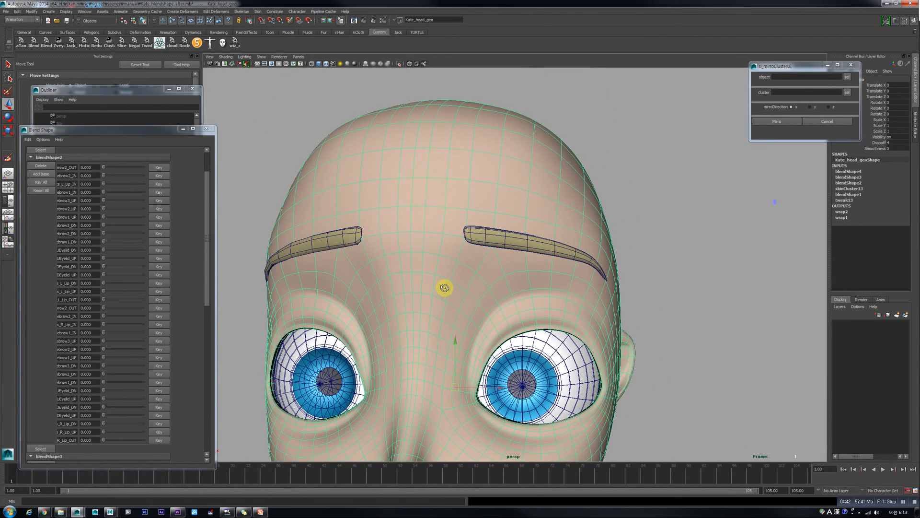
{"action": "left_click_drag", "start_coordinate": [205, 211], "coordinate": [206, 219]}
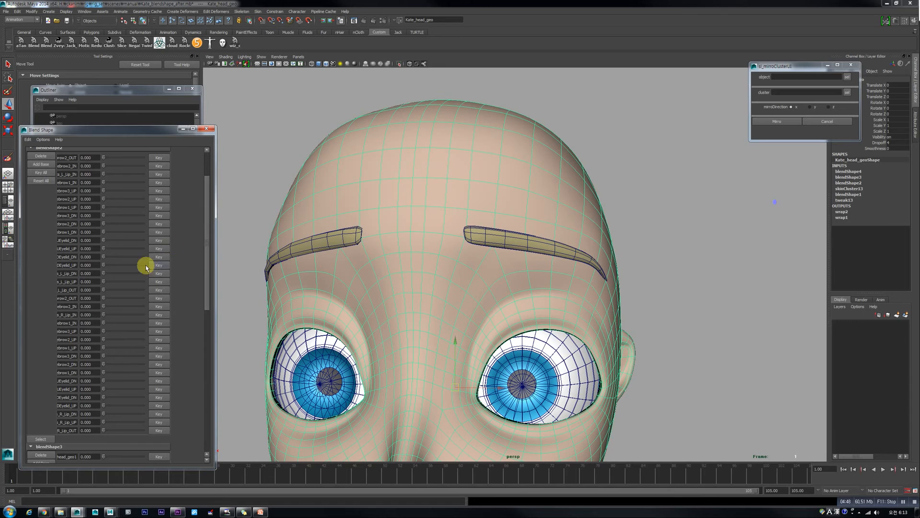
{"action": "left_click_drag", "start_coordinate": [107, 190], "coordinate": [177, 205]}
{"action": "left_click_drag", "start_coordinate": [105, 208], "coordinate": [224, 220]}
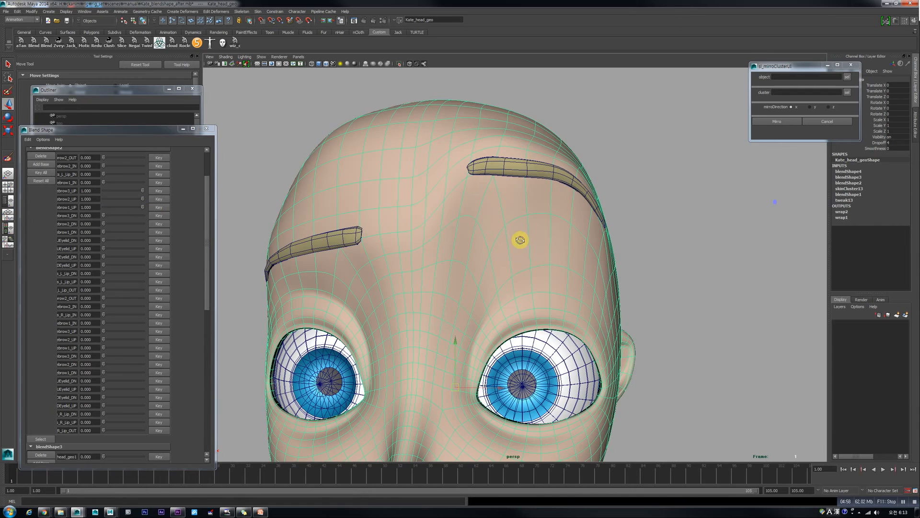
{"action": "left_click_drag", "start_coordinate": [520, 240], "coordinate": [479, 239], "text": "alt"}
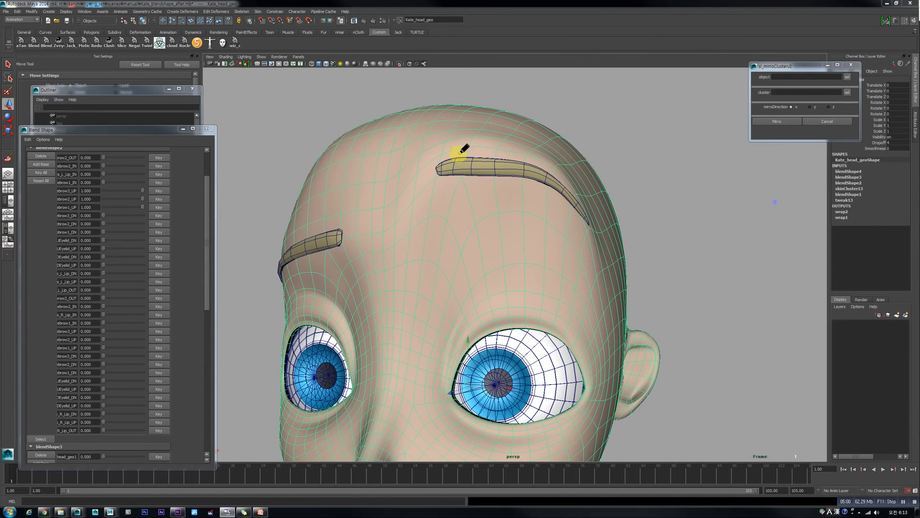
{"action": "mouse_move", "coordinate": [459, 165]}
{"action": "left_mouse_down"}
{"action": "mouse_move", "coordinate": [495, 162]}
{"action": "mouse_move", "coordinate": [558, 186]}
{"action": "mouse_move", "coordinate": [588, 226]}
{"action": "left_mouse_up"}
Step: Reset the left eyebrow's UP weights to 0 and set its eyebrow 1, 2 and 3 DN weights to 1
{"action": "mouse_move", "coordinate": [143, 190]}
{"action": "left_mouse_down"}
{"action": "mouse_move", "coordinate": [66, 209]}
{"action": "mouse_move", "coordinate": [156, 217]}
{"action": "left_mouse_up"}
{"action": "left_click", "coordinate": [142, 224]}
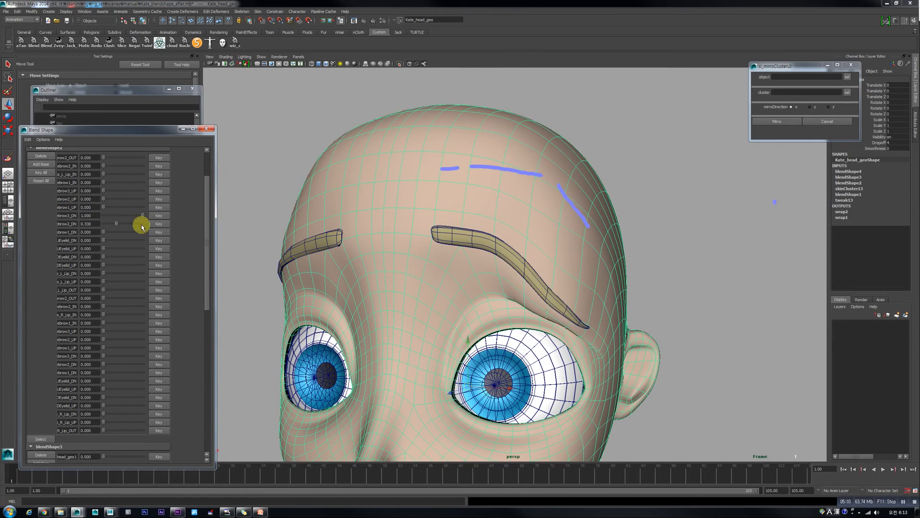
{"action": "left_click_drag", "start_coordinate": [103, 232], "coordinate": [161, 232]}
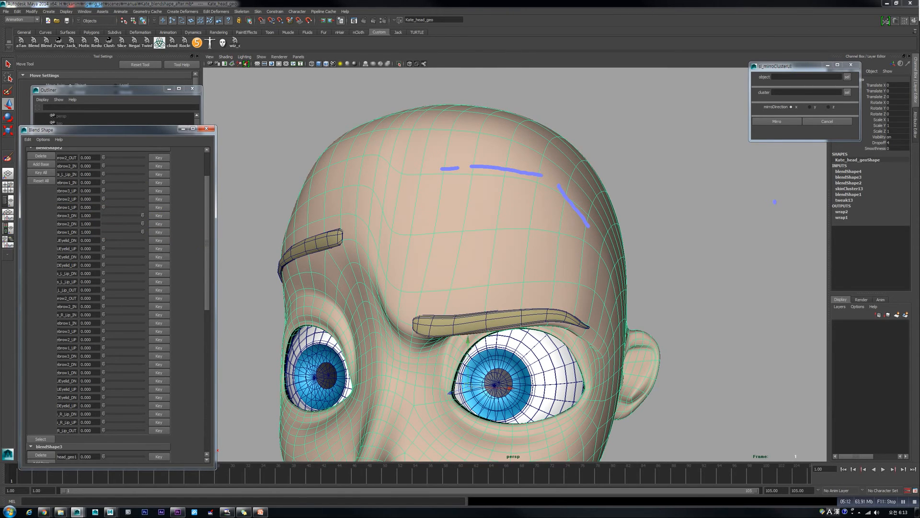
Step: Mark the lowered left eyebrow with strokes for its three sections, view it from the side and clear the annotations
{"action": "mouse_move", "coordinate": [415, 325]}
{"action": "left_mouse_down"}
{"action": "mouse_move", "coordinate": [543, 317]}
{"action": "mouse_move", "coordinate": [587, 327]}
{"action": "left_mouse_up"}
{"action": "mouse_move", "coordinate": [537, 311]}
{"action": "left_mouse_down", "text": "alt"}
{"action": "mouse_move", "coordinate": [527, 289]}
{"action": "mouse_move", "coordinate": [511, 283]}
{"action": "mouse_move", "coordinate": [500, 292]}
{"action": "left_mouse_up", "text": "alt"}
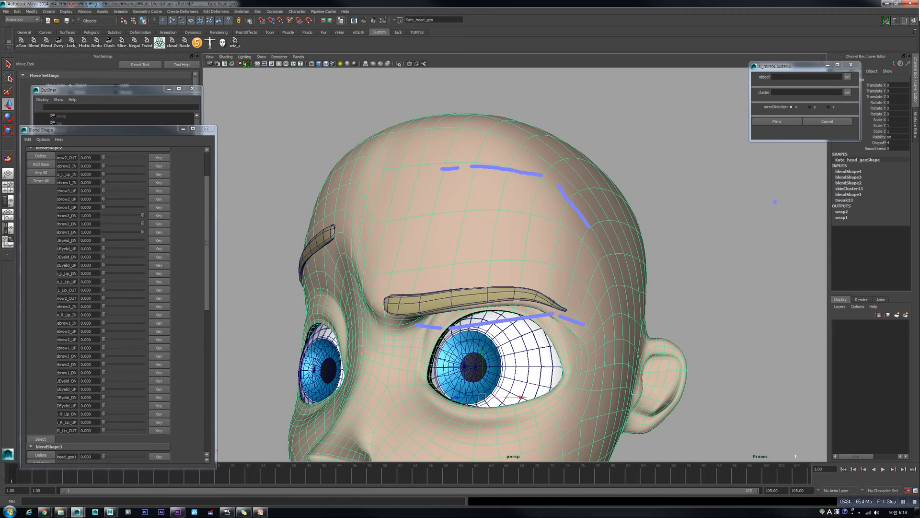
{"action": "left_click", "coordinate": [701, 206]}
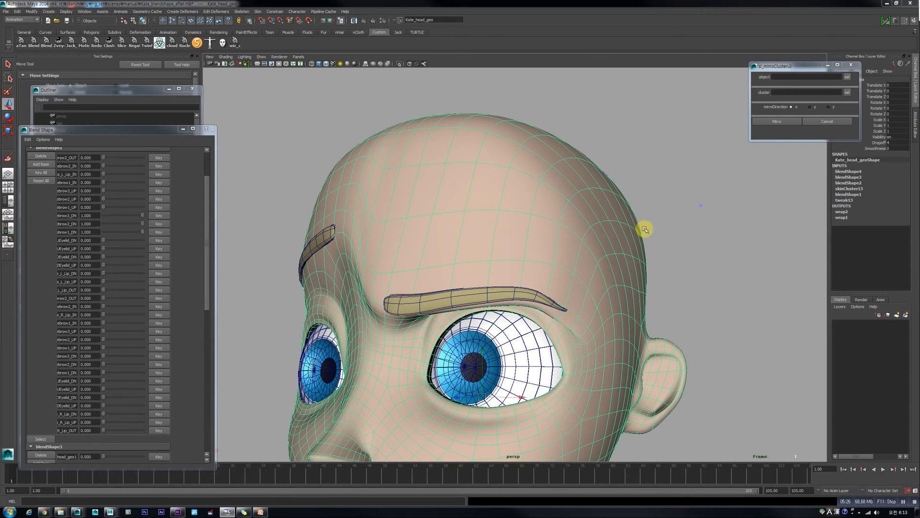
Step: Reset the left eyebrow's DN weights to 0, starting with the outer eyebrow 3 section
{"action": "left_click_drag", "start_coordinate": [118, 217], "coordinate": [77, 229]}
{"action": "mouse_move", "coordinate": [143, 232]}
{"action": "left_mouse_down"}
{"action": "mouse_move", "coordinate": [85, 234]}
{"action": "mouse_move", "coordinate": [151, 229]}
{"action": "left_mouse_up"}
{"action": "left_click_drag", "start_coordinate": [617, 288], "coordinate": [458, 308], "text": "alt"}
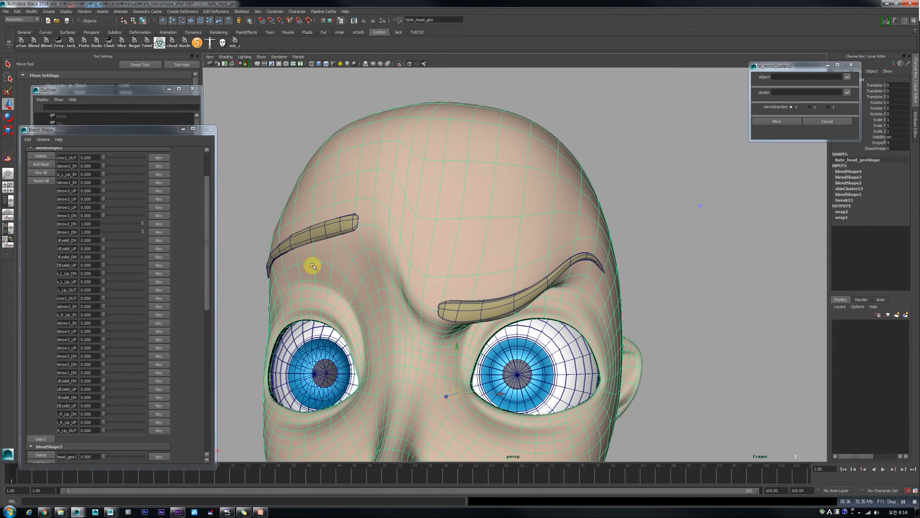
{"action": "left_click_drag", "start_coordinate": [130, 225], "coordinate": [77, 234]}
Step: In side view, annotate the forehead with a straight upward arrow and a curved arrow following the skull from the eyebrow
{"action": "left_click_drag", "start_coordinate": [574, 249], "coordinate": [491, 283], "text": "alt"}
{"action": "scroll", "coordinate": [488, 280], "scroll_direction": "up", "scroll_amount": 3}
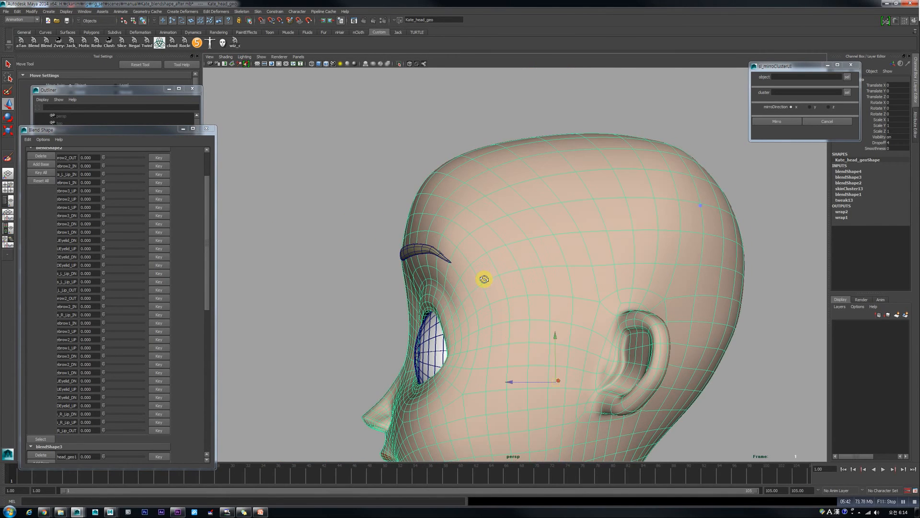
{"action": "scroll", "coordinate": [526, 280], "scroll_direction": "up", "scroll_amount": 2}
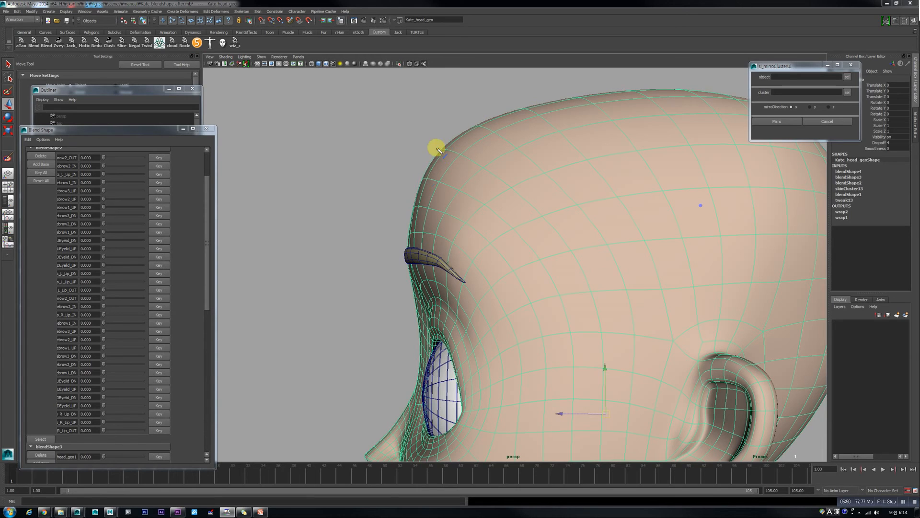
{"action": "left_click_drag", "start_coordinate": [411, 247], "coordinate": [475, 248], "text": "alt"}
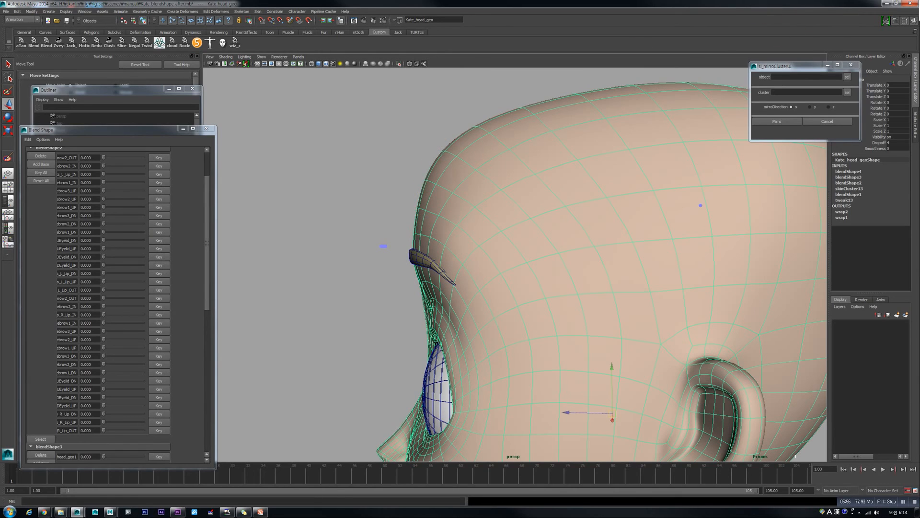
{"action": "key", "text": "Scroll_Lock"}
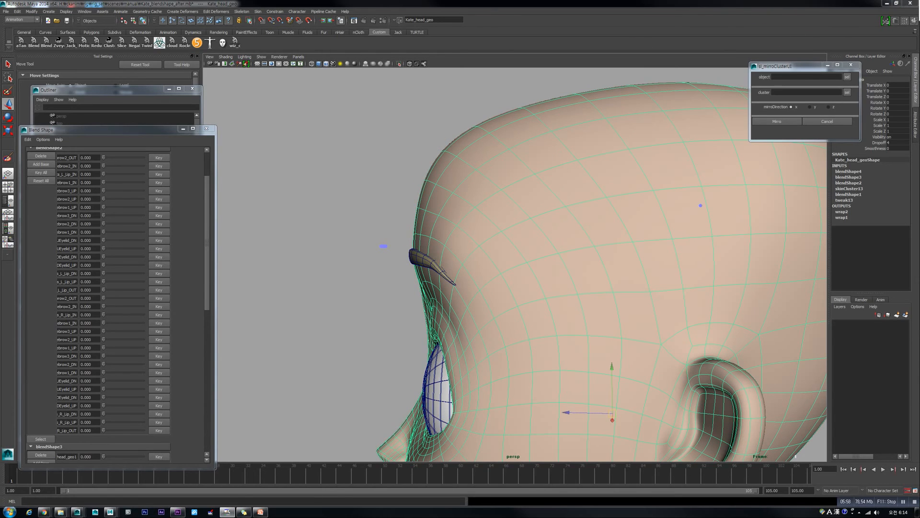
{"action": "mouse_move", "coordinate": [413, 248]}
{"action": "left_mouse_down"}
{"action": "mouse_move", "coordinate": [447, 179]}
{"action": "mouse_move", "coordinate": [495, 144]}
{"action": "mouse_move", "coordinate": [514, 144]}
{"action": "left_mouse_up"}
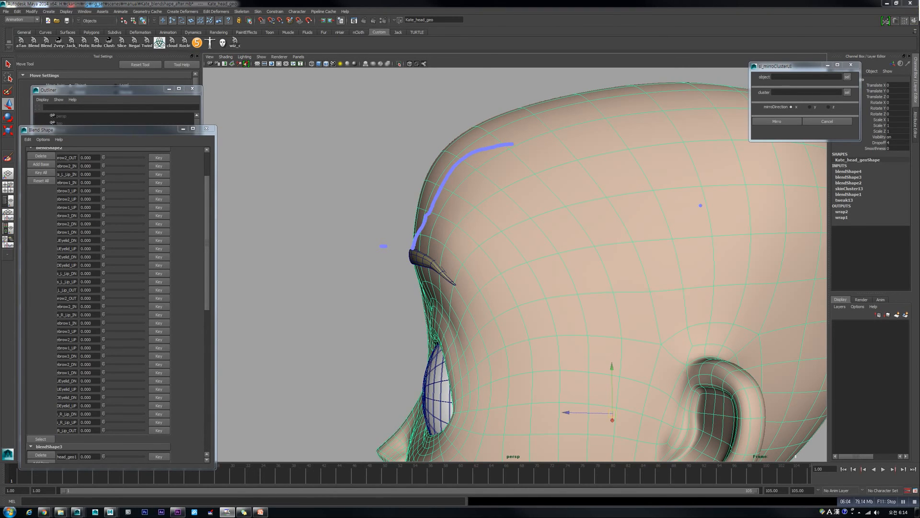
{"action": "left_click_drag", "start_coordinate": [409, 249], "coordinate": [409, 167]}
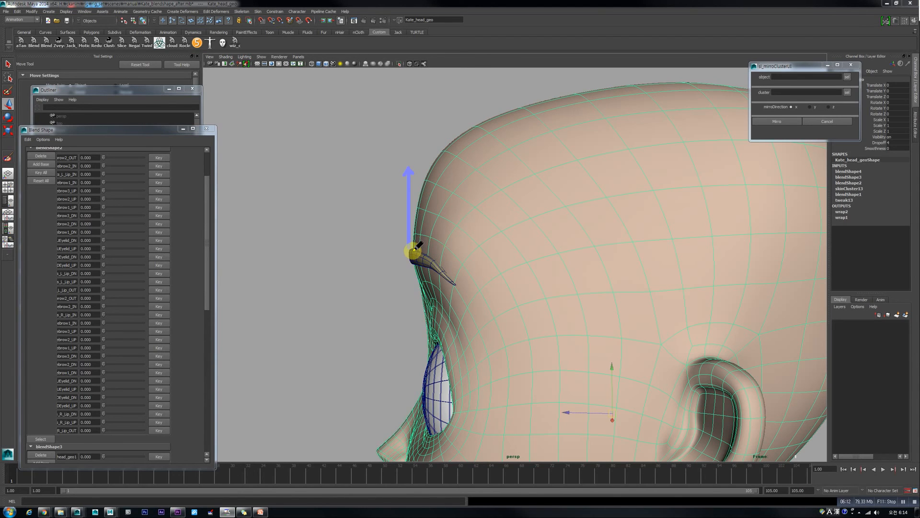
{"action": "mouse_move", "coordinate": [417, 232]}
{"action": "left_mouse_down"}
{"action": "mouse_move", "coordinate": [438, 189]}
{"action": "mouse_move", "coordinate": [454, 182]}
{"action": "mouse_move", "coordinate": [459, 191]}
{"action": "left_mouse_up"}
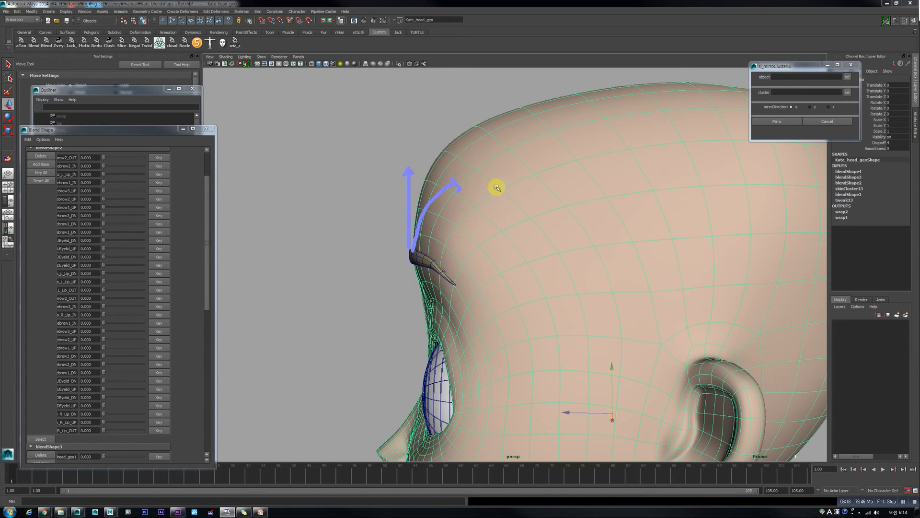
Step: View the forehead arrows from the front, clear them and look over the whole head
{"action": "left_click_drag", "start_coordinate": [430, 288], "coordinate": [507, 283], "text": "alt"}
{"action": "left_click_drag", "start_coordinate": [513, 159], "coordinate": [513, 164], "text": "alt"}
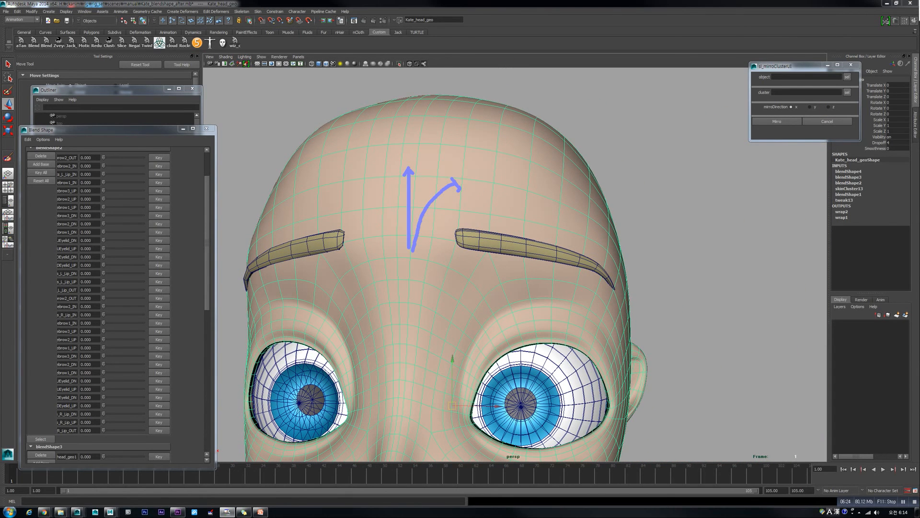
{"action": "left_click", "coordinate": [688, 218]}
{"action": "mouse_move", "coordinate": [535, 377]}
{"action": "left_mouse_down", "text": "alt"}
{"action": "mouse_move", "coordinate": [500, 388]}
{"action": "mouse_move", "coordinate": [468, 339]}
{"action": "mouse_move", "coordinate": [477, 332]}
{"action": "left_mouse_up", "text": "alt"}
{"action": "scroll", "coordinate": [500, 388], "scroll_direction": "down", "scroll_amount": 5}
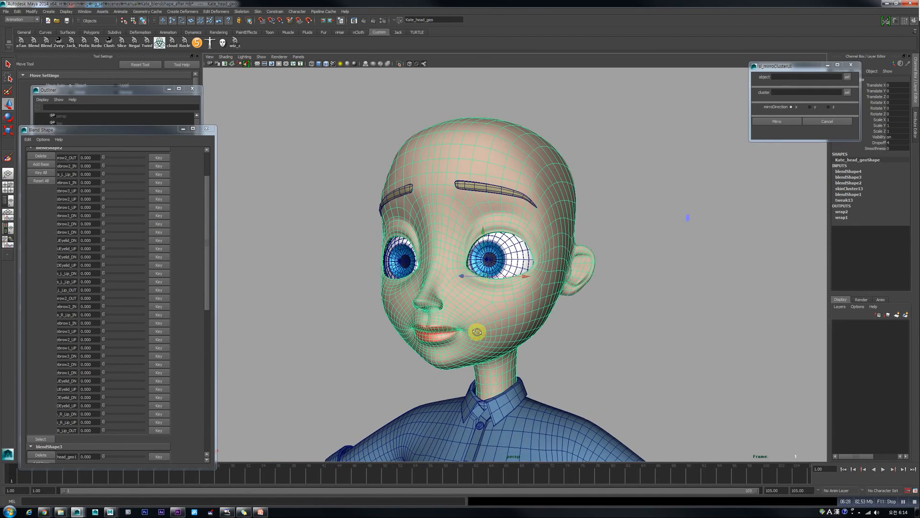
{"action": "scroll", "coordinate": [474, 331], "scroll_direction": "up", "scroll_amount": 5}
{"action": "left_click_drag", "start_coordinate": [436, 138], "coordinate": [419, 164], "text": "alt"}
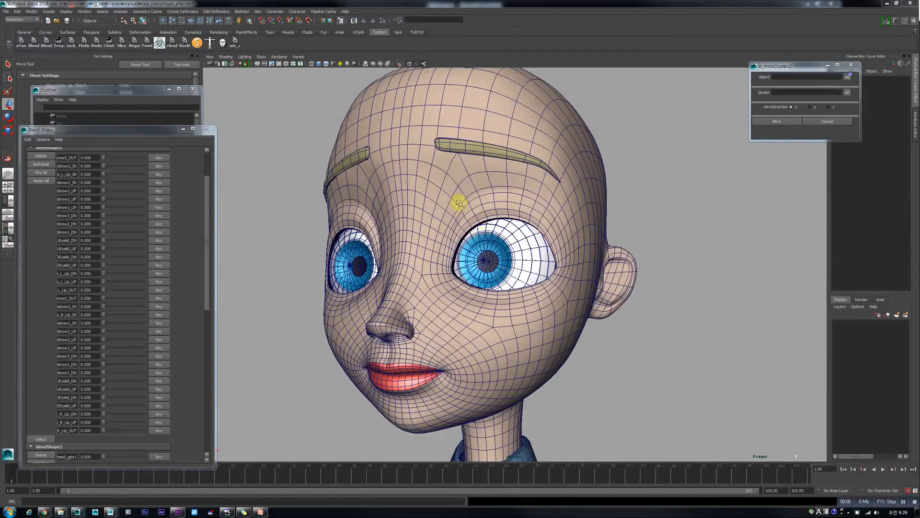
Step: Set the L_Lip_UP weight to 1, inspect the raised cheek from the side and reset the weight to 0
{"action": "left_click_drag", "start_coordinate": [447, 197], "coordinate": [411, 199], "text": "alt"}
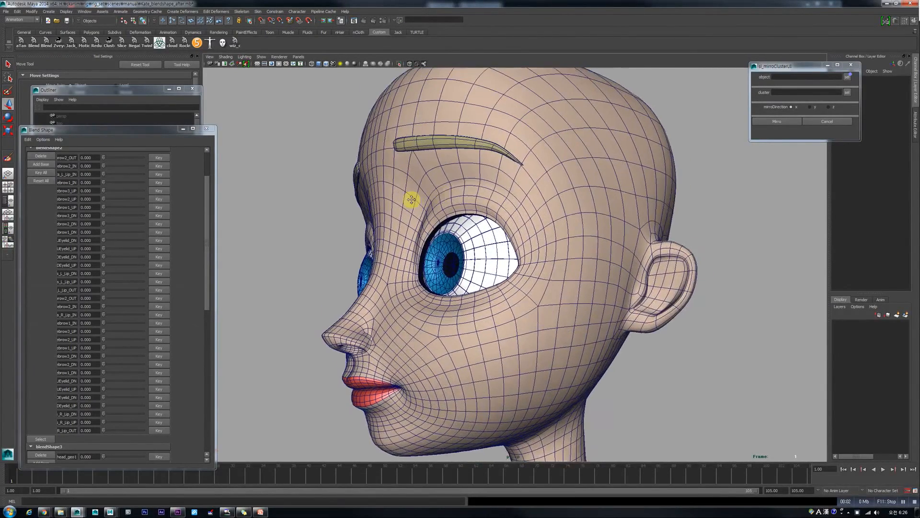
{"action": "middle_click_drag", "start_coordinate": [412, 200], "coordinate": [405, 199], "text": "alt"}
{"action": "left_click_drag", "start_coordinate": [428, 213], "coordinate": [439, 217], "text": "alt"}
{"action": "scroll", "coordinate": [419, 168], "scroll_direction": "up", "scroll_amount": 3}
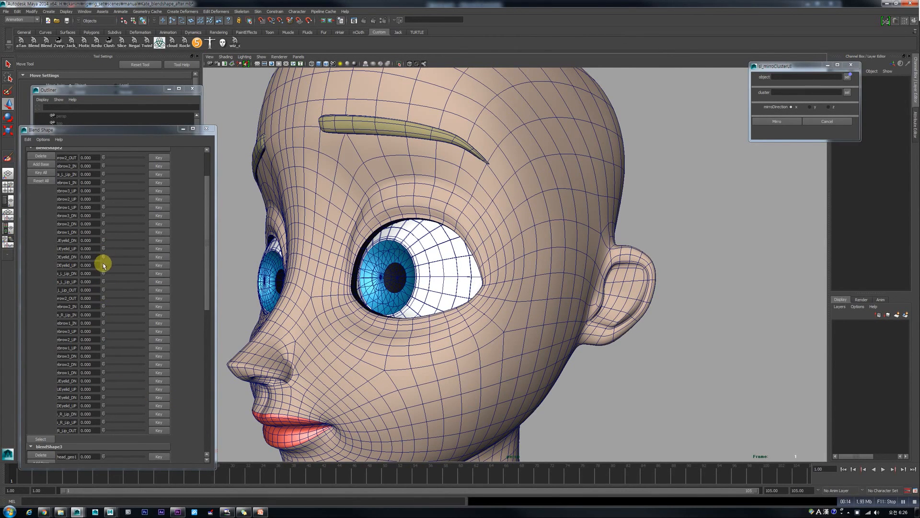
{"action": "left_click_drag", "start_coordinate": [103, 284], "coordinate": [152, 292]}
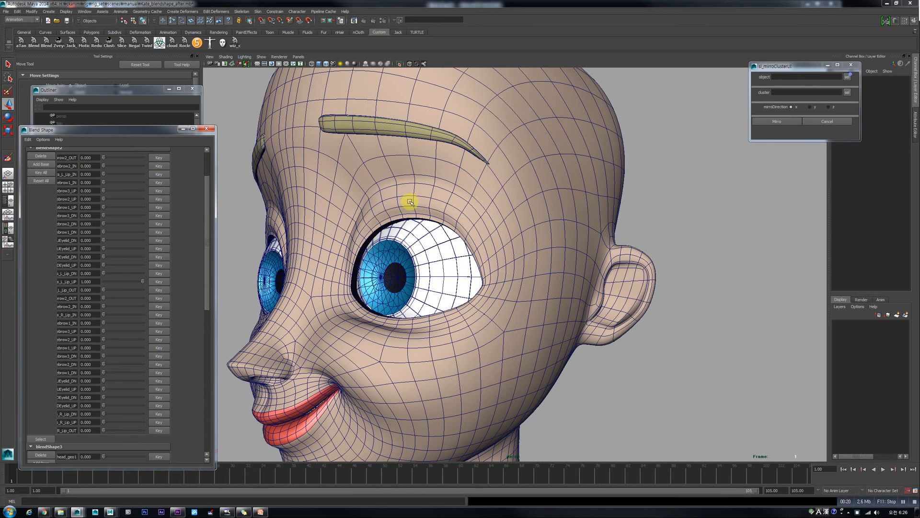
{"action": "left_click_drag", "start_coordinate": [410, 157], "coordinate": [382, 154], "text": "alt"}
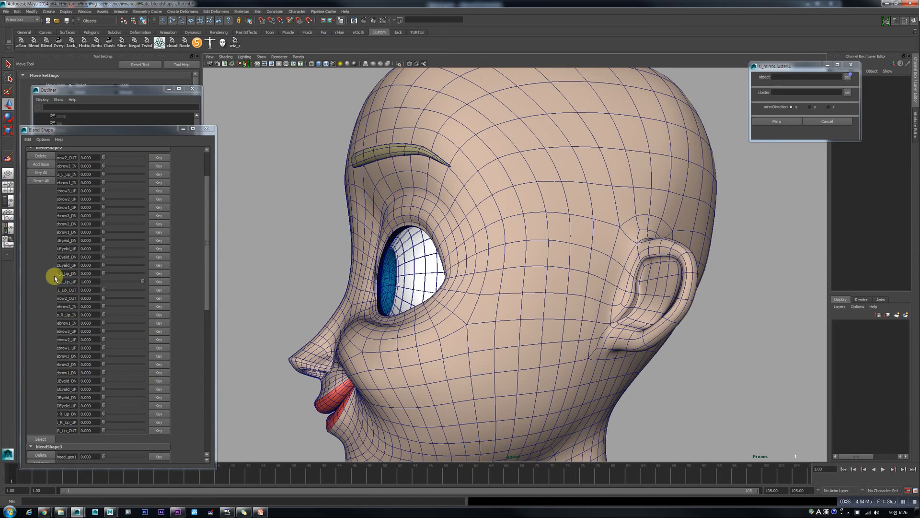
{"action": "left_click_drag", "start_coordinate": [137, 281], "coordinate": [93, 287]}
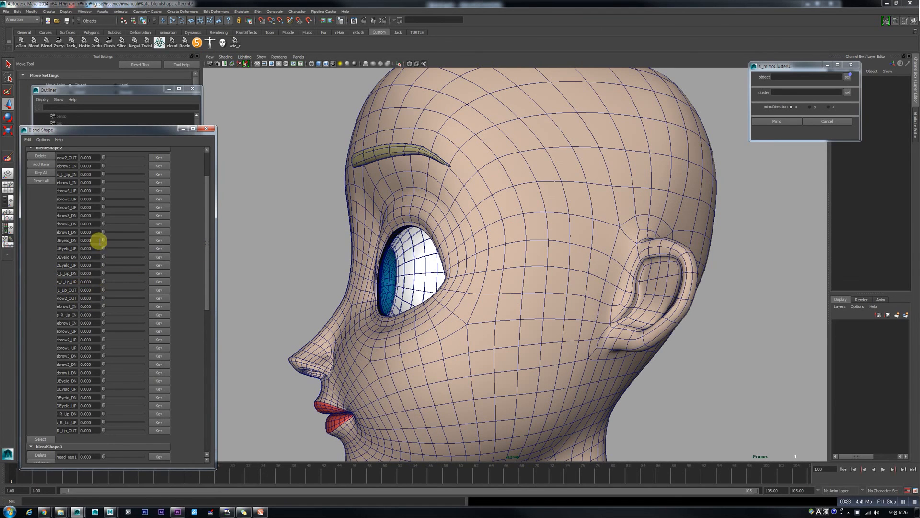
Step: Set the left eyebrow 3 DN weight to 0.385, inspect the brow from the front and reset the weight to 0
{"action": "left_click_drag", "start_coordinate": [107, 218], "coordinate": [118, 215]}
{"action": "left_click_drag", "start_coordinate": [412, 211], "coordinate": [542, 193], "text": "alt"}
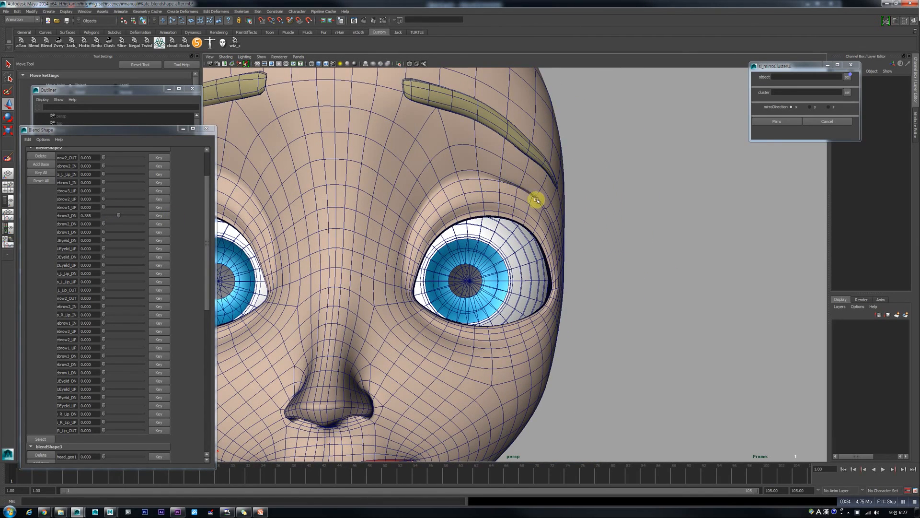
{"action": "left_click_drag", "start_coordinate": [118, 216], "coordinate": [96, 215]}
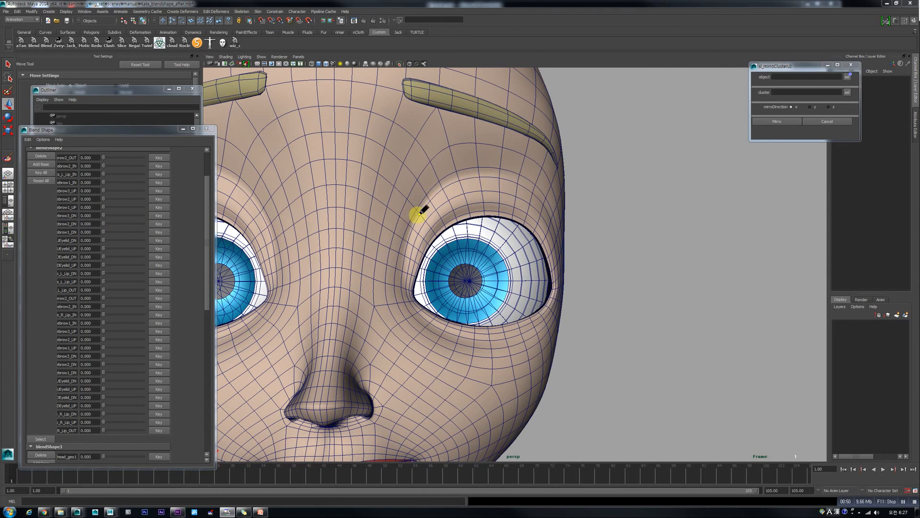
Step: Annotate the area above the left eye with a lid-crease curve, an upward arrow, zigzags below the eyebrow and a cross on the lid
{"action": "left_click_drag", "start_coordinate": [419, 207], "coordinate": [450, 192]}
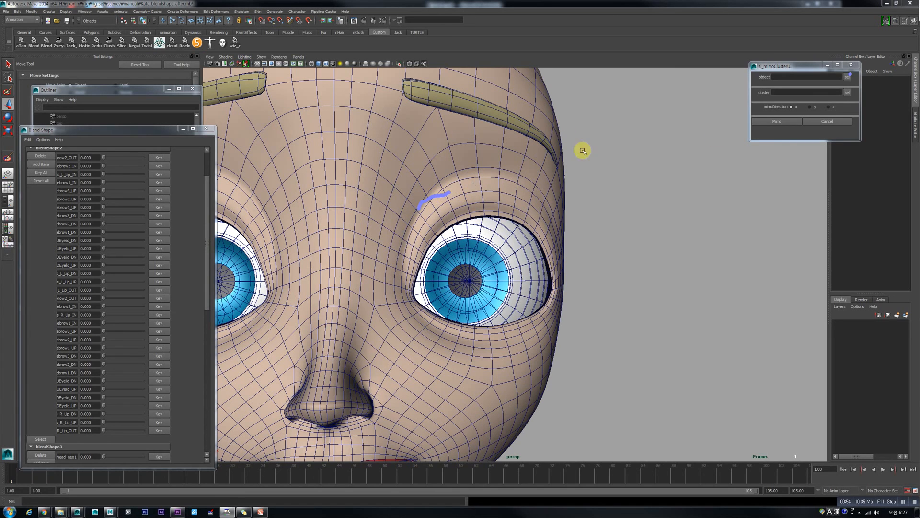
{"action": "mouse_move", "coordinate": [433, 194]}
{"action": "left_mouse_down"}
{"action": "mouse_move", "coordinate": [476, 175]}
{"action": "mouse_move", "coordinate": [510, 177]}
{"action": "mouse_move", "coordinate": [543, 198]}
{"action": "left_mouse_up"}
{"action": "left_click_drag", "start_coordinate": [502, 173], "coordinate": [503, 140]}
{"action": "left_click_drag", "start_coordinate": [433, 148], "coordinate": [477, 168]}
{"action": "mouse_move", "coordinate": [522, 142]}
{"action": "left_mouse_down"}
{"action": "mouse_move", "coordinate": [534, 150]}
{"action": "mouse_move", "coordinate": [533, 171]}
{"action": "mouse_move", "coordinate": [483, 192]}
{"action": "mouse_move", "coordinate": [495, 197]}
{"action": "left_mouse_up"}
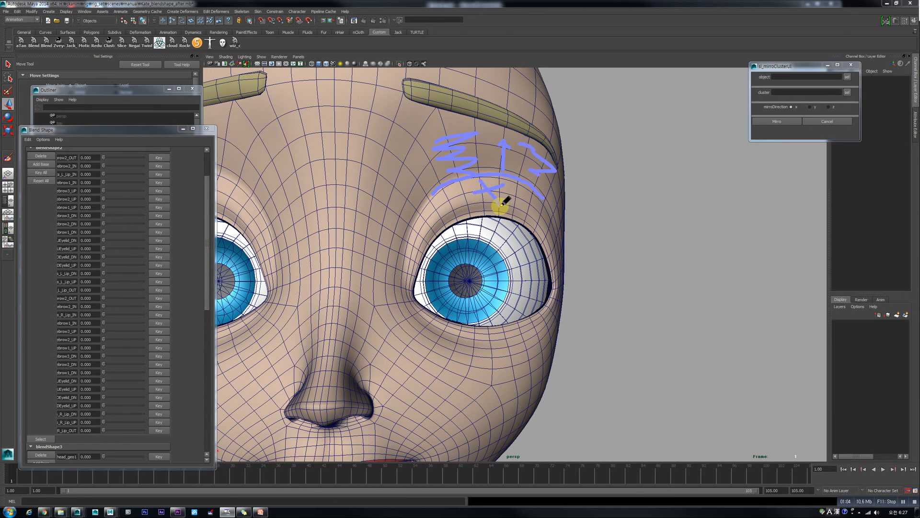
Step: Annotate below the left eye with a curve along the lower lid, a downward arrow and zigzags on the cheek
{"action": "left_click_drag", "start_coordinate": [419, 319], "coordinate": [482, 334]}
{"action": "mouse_move", "coordinate": [535, 330]}
{"action": "left_mouse_down"}
{"action": "mouse_move", "coordinate": [555, 319]}
{"action": "mouse_move", "coordinate": [499, 329]}
{"action": "left_mouse_up"}
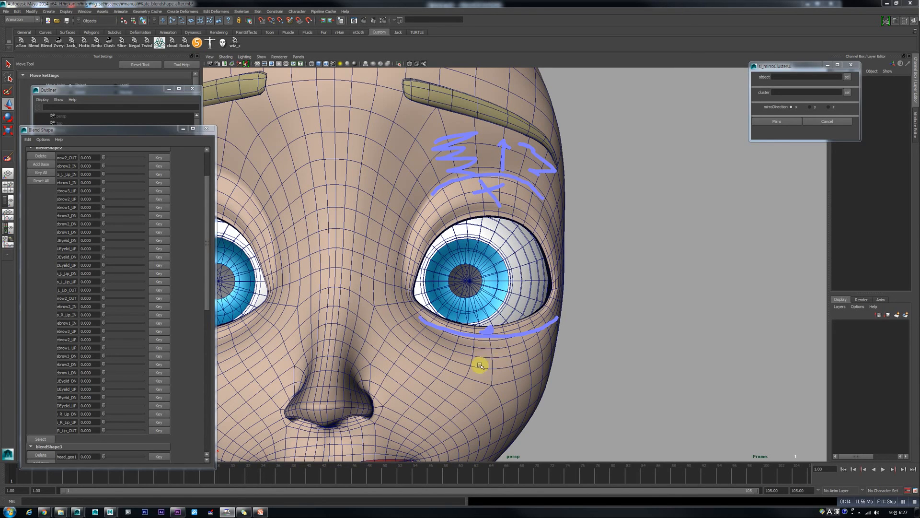
{"action": "mouse_move", "coordinate": [488, 339]}
{"action": "left_mouse_down"}
{"action": "mouse_move", "coordinate": [487, 376]}
{"action": "mouse_move", "coordinate": [493, 368]}
{"action": "mouse_move", "coordinate": [462, 361]}
{"action": "mouse_move", "coordinate": [453, 379]}
{"action": "mouse_move", "coordinate": [513, 352]}
{"action": "mouse_move", "coordinate": [507, 374]}
{"action": "left_mouse_up"}
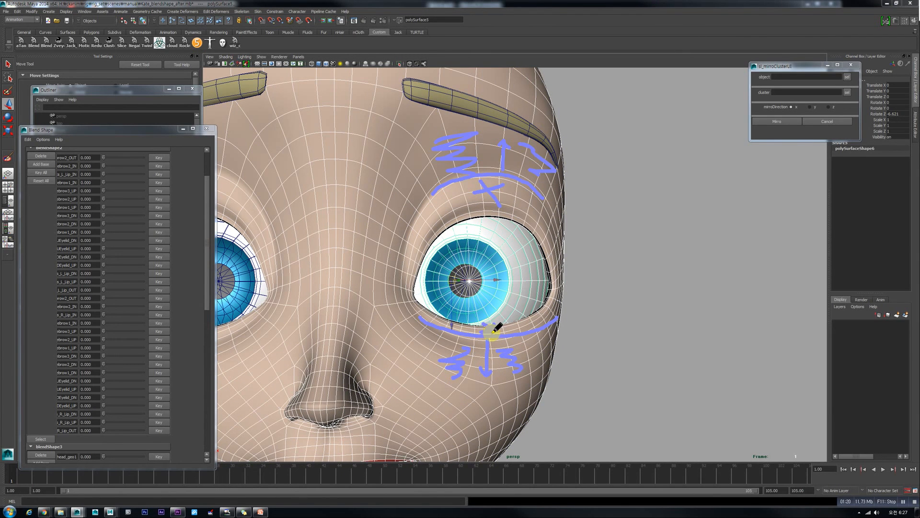